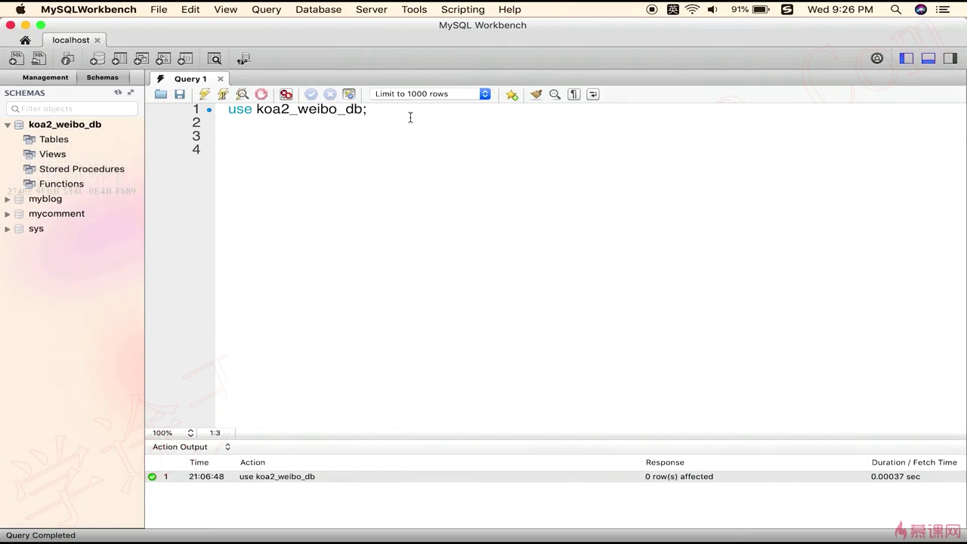
Select and execute the statement "use koa2_weibo_db;" in the query editor.
left_click_drag(406, 111, 226, 111)
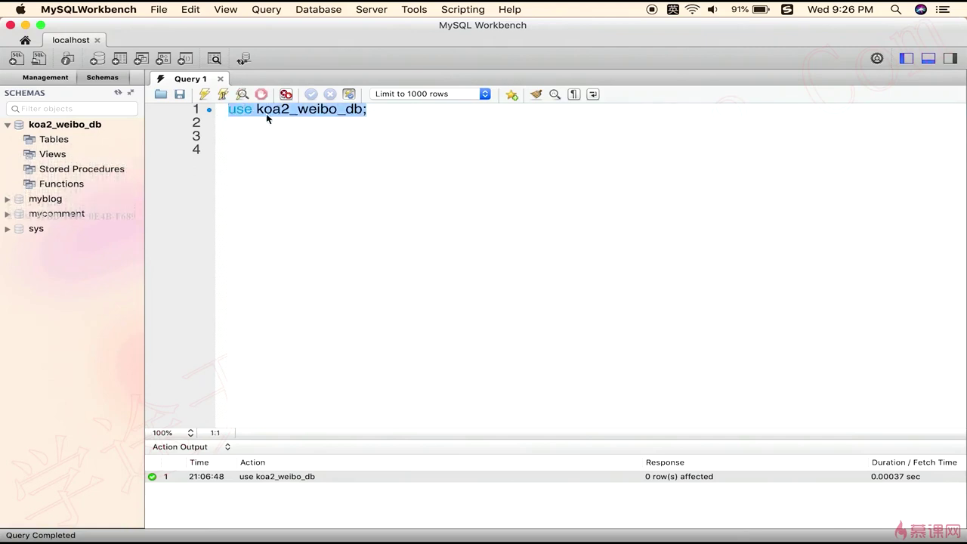
left_click(356, 112)
double_click(350, 110)
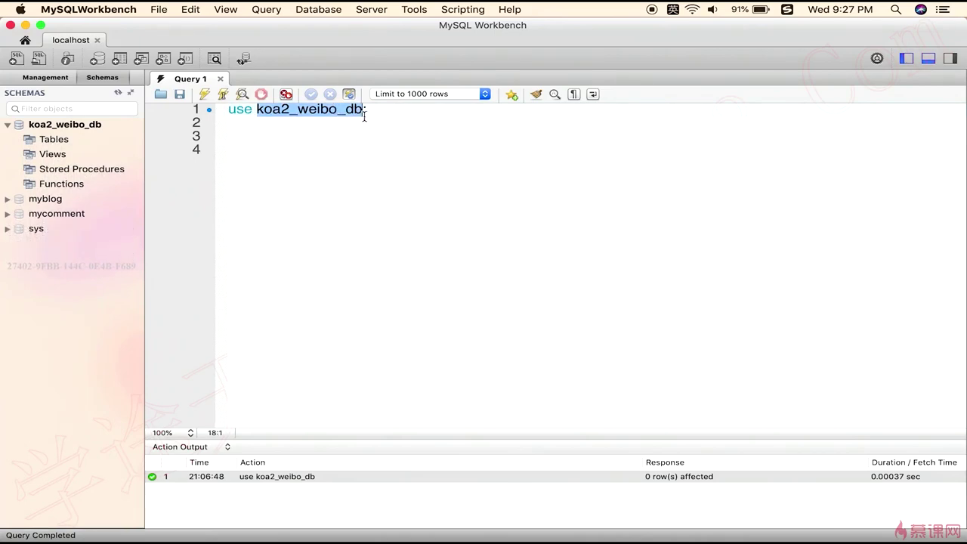
left_click(379, 114)
left_click_drag(379, 113, 224, 118)
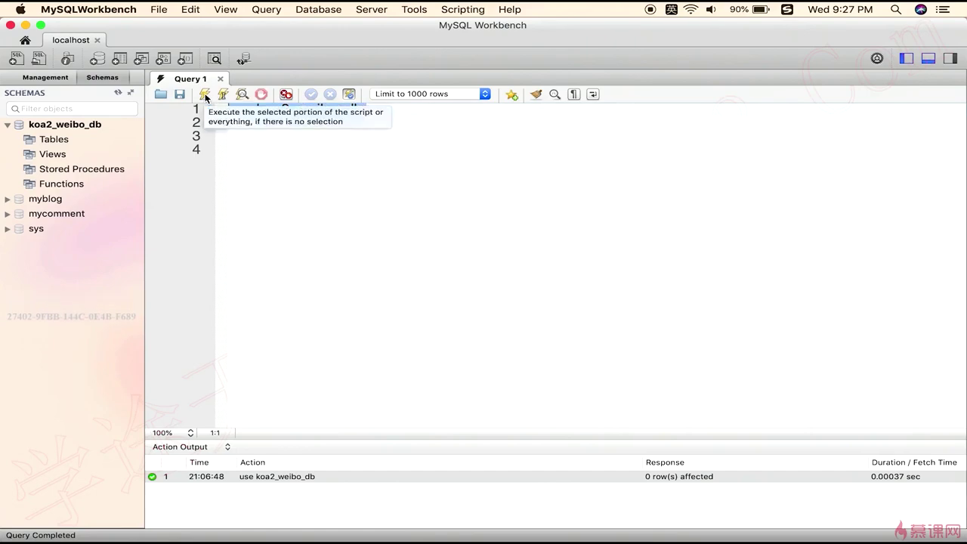
left_click(205, 98)
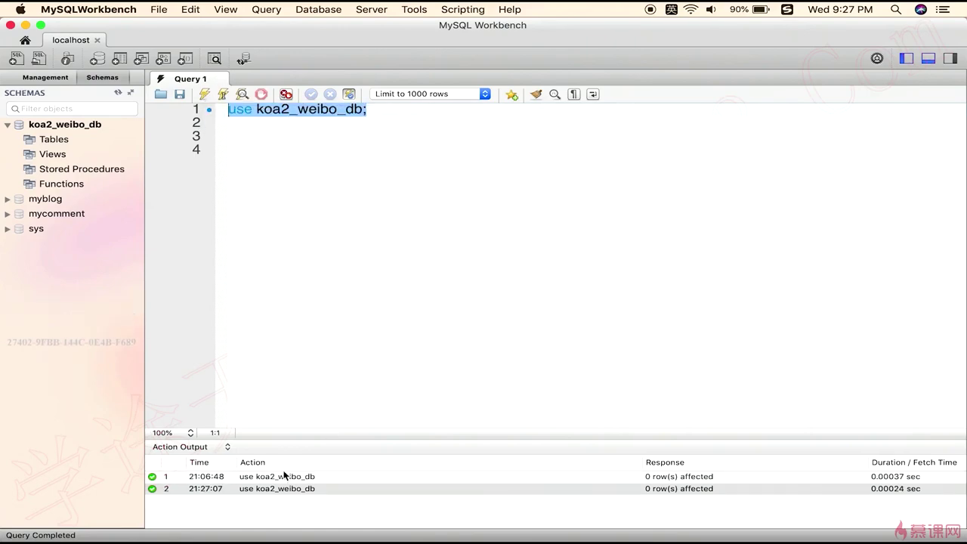
left_click(308, 488)
left_click(378, 226)
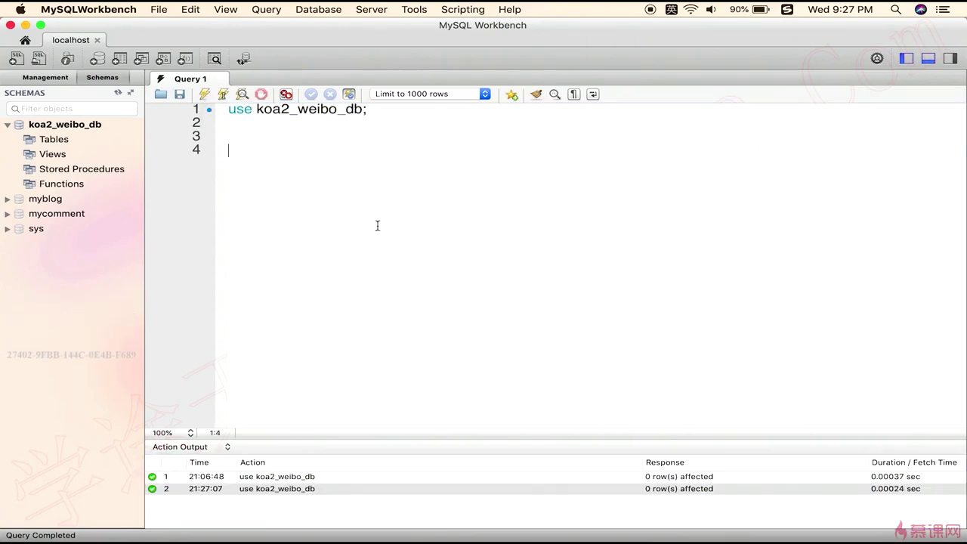
left_click(352, 135)
left_click(53, 139)
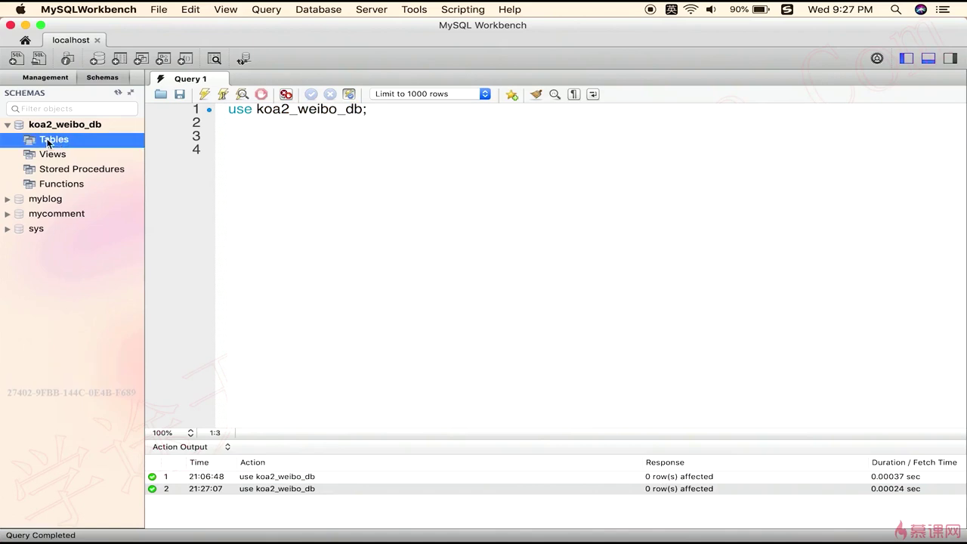
right_click(48, 138)
left_click(285, 159)
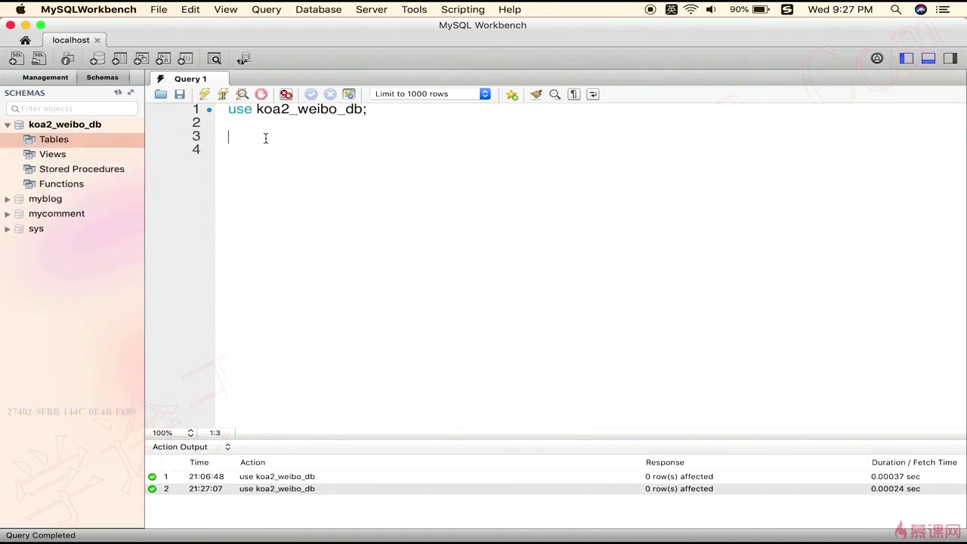
double_click(37, 127)
left_click(32, 126)
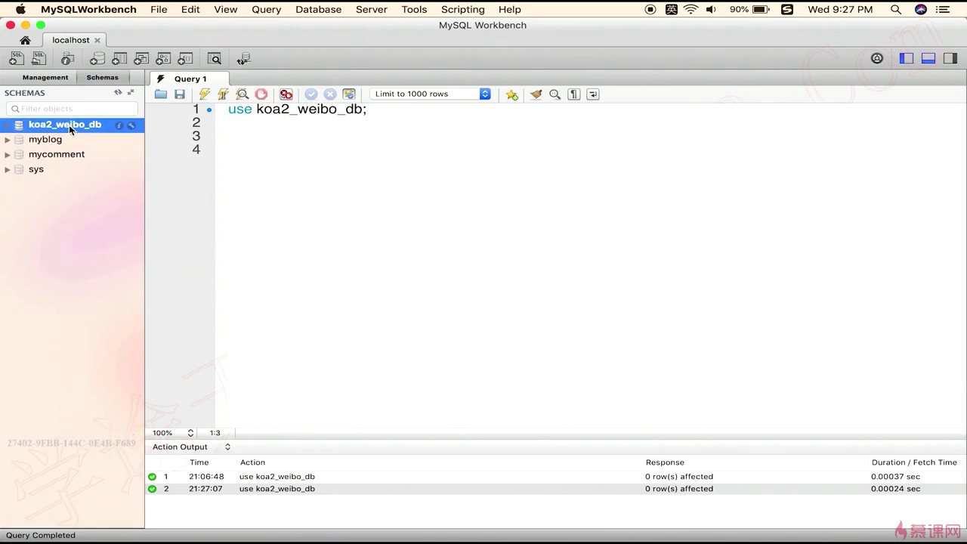
left_click(9, 124)
Start a new table in the koa2_weibo_db schema and name it users.
left_click(57, 144)
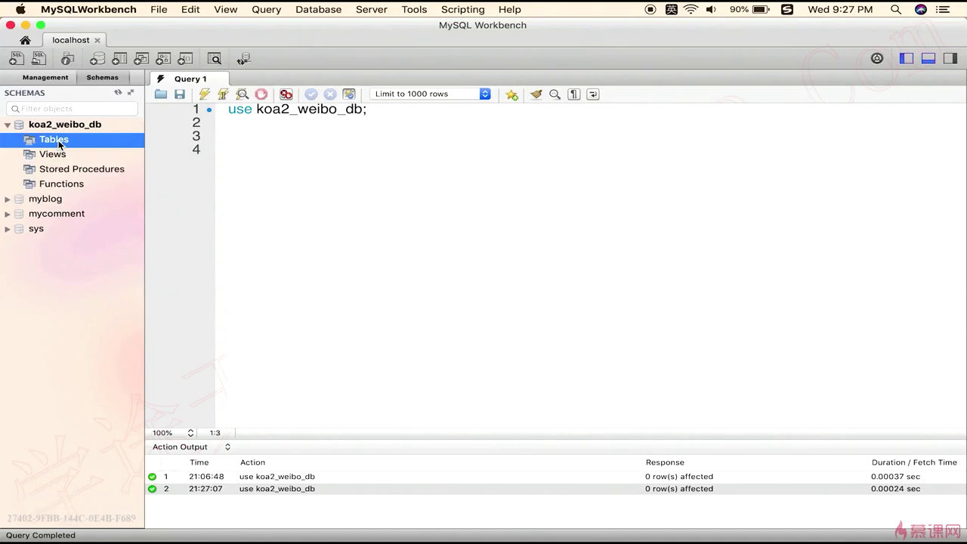
right_click(59, 144)
left_click(54, 141)
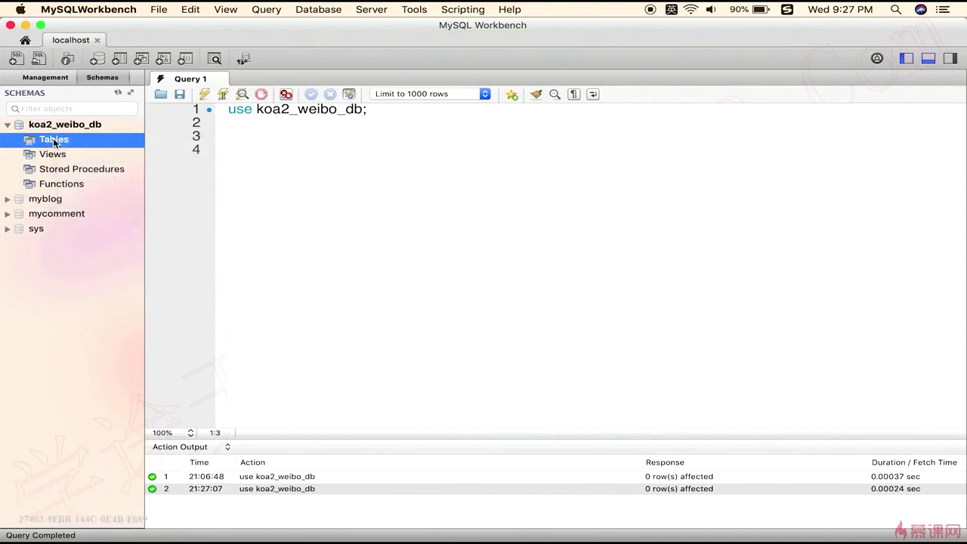
right_click(55, 142)
left_click(92, 147)
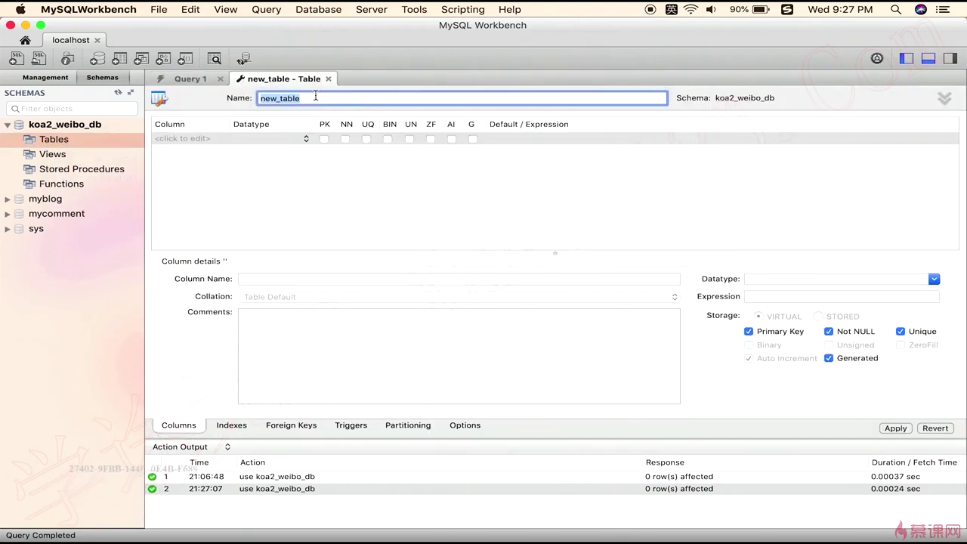
left_click(371, 98)
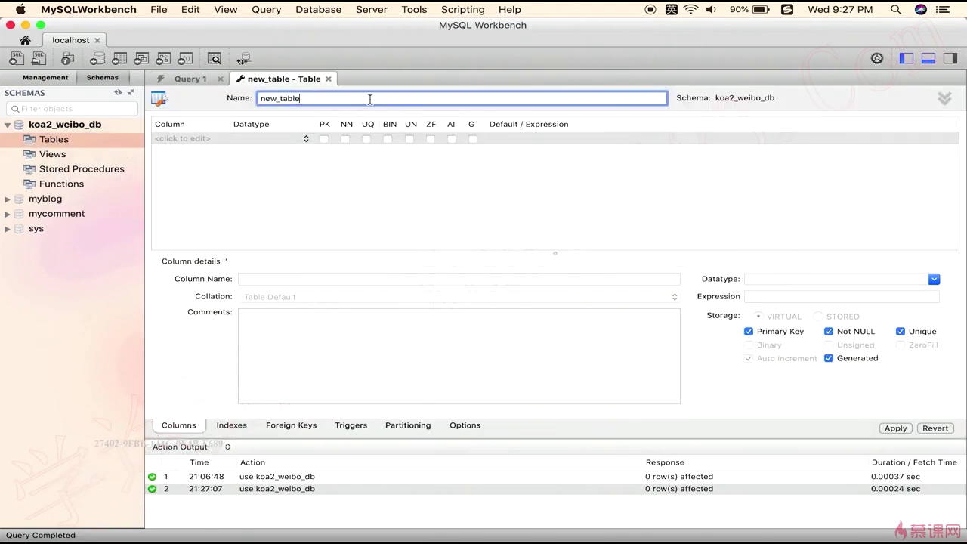
double_click(284, 98)
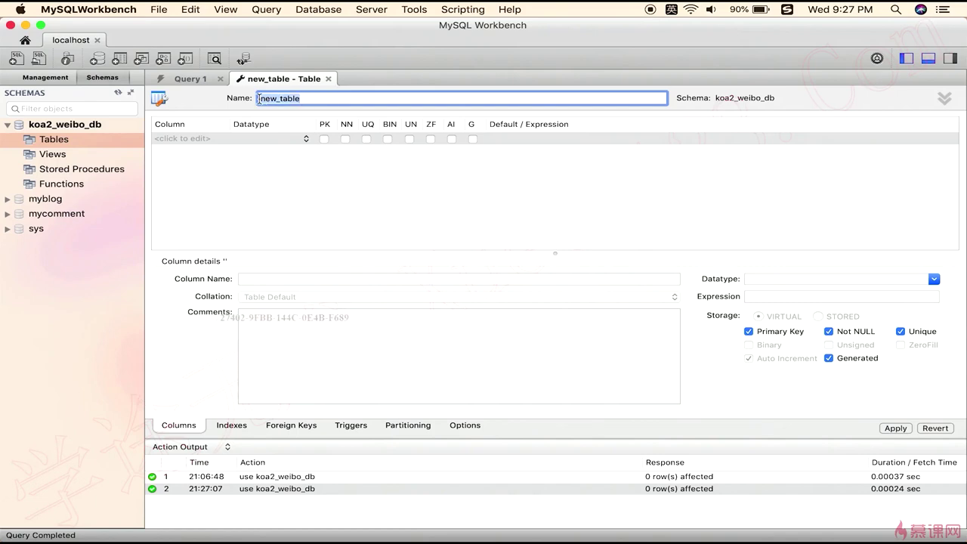
type("users")
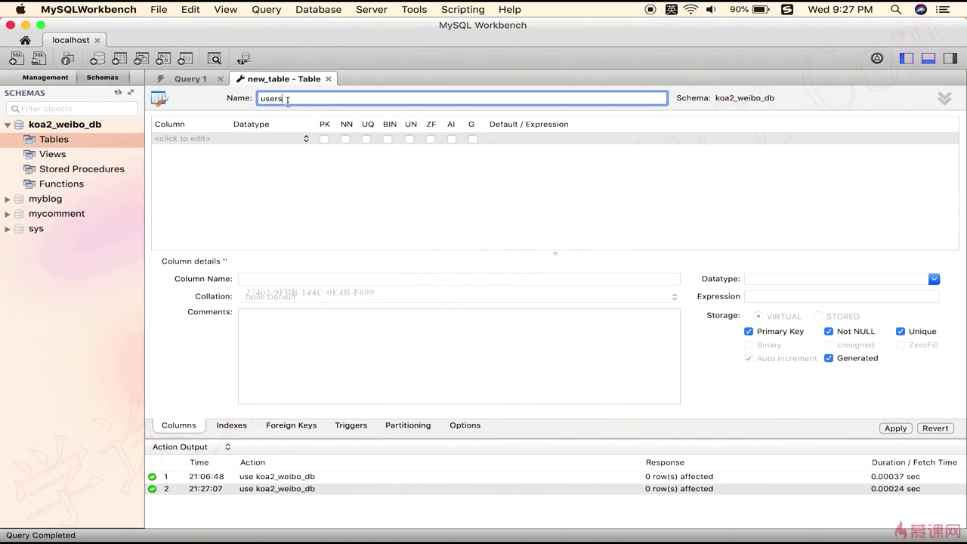
Add an id column of type INT as a Not NULL primary key with Auto Increment enabled.
left_click(198, 136)
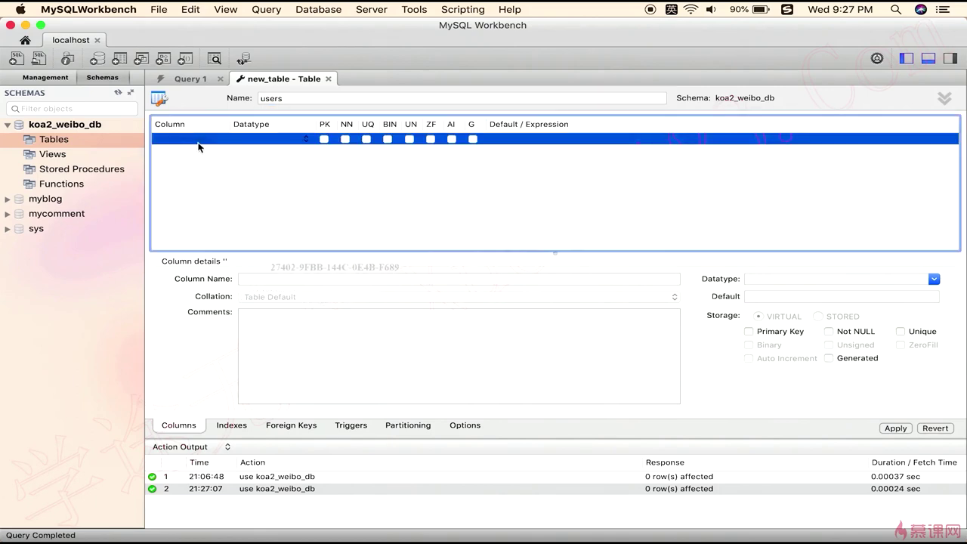
type("id")
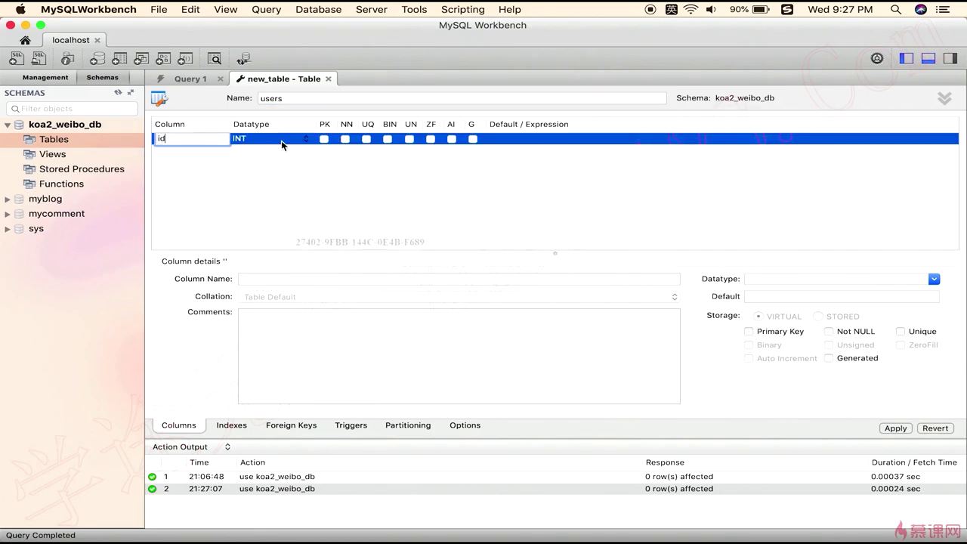
key("Return")
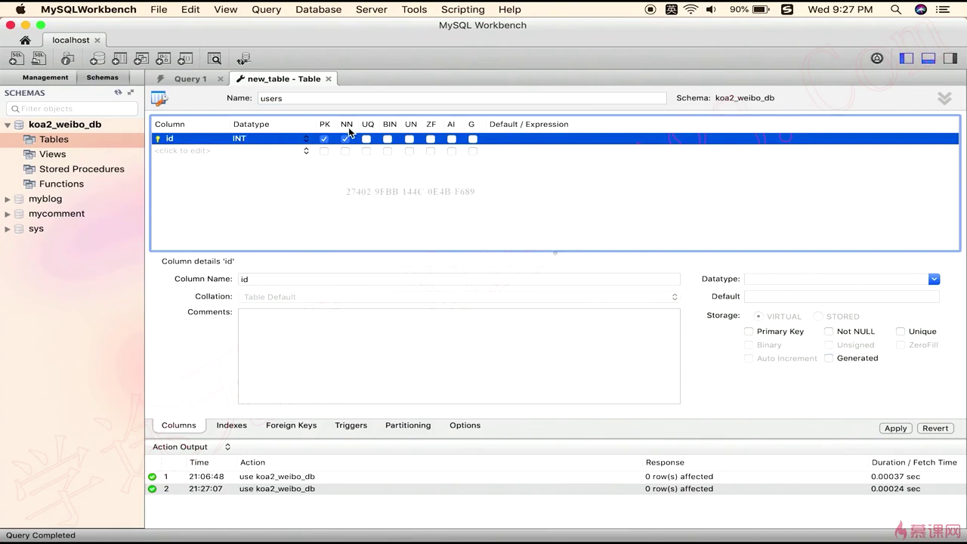
left_click(452, 139)
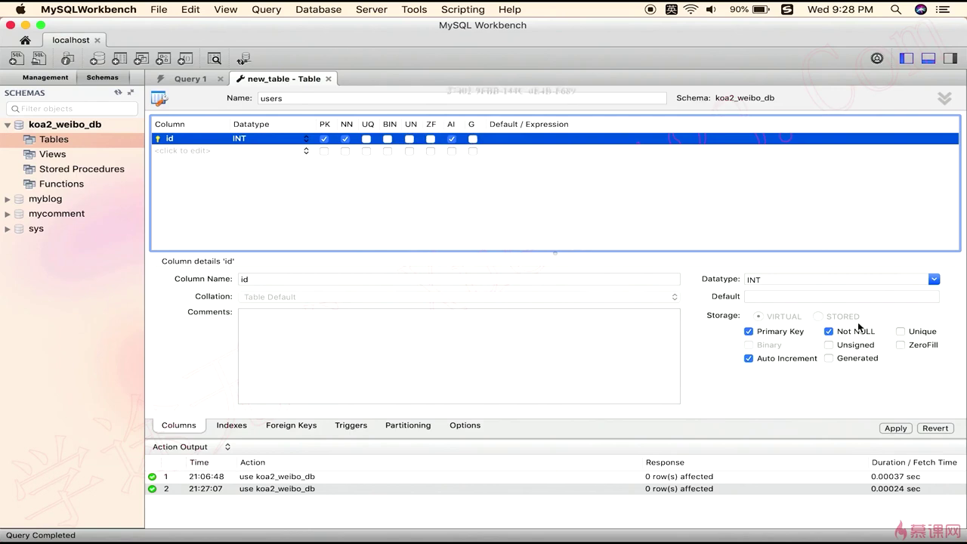
Add a username column of type VARCHAR(45) and mark it as Not NULL.
left_click(192, 151)
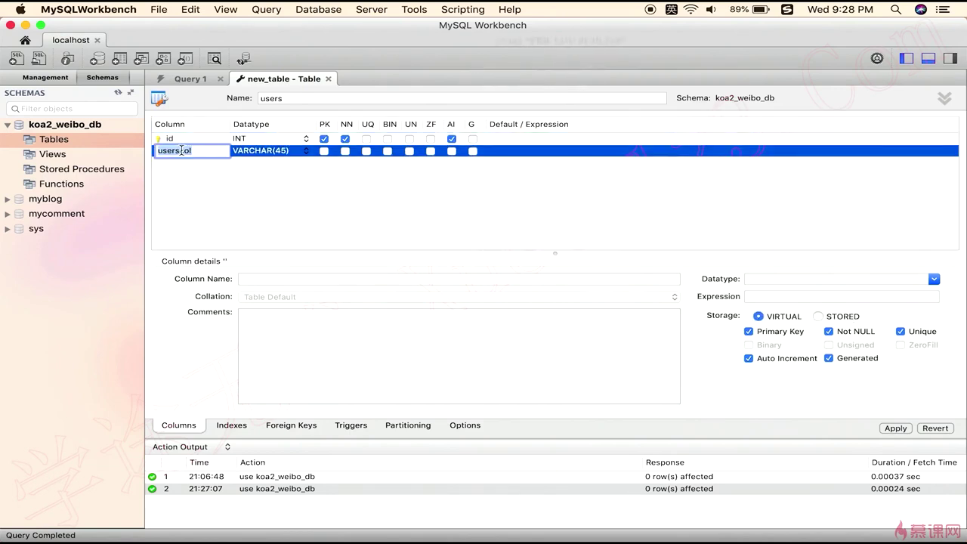
type("username")
key("Return")
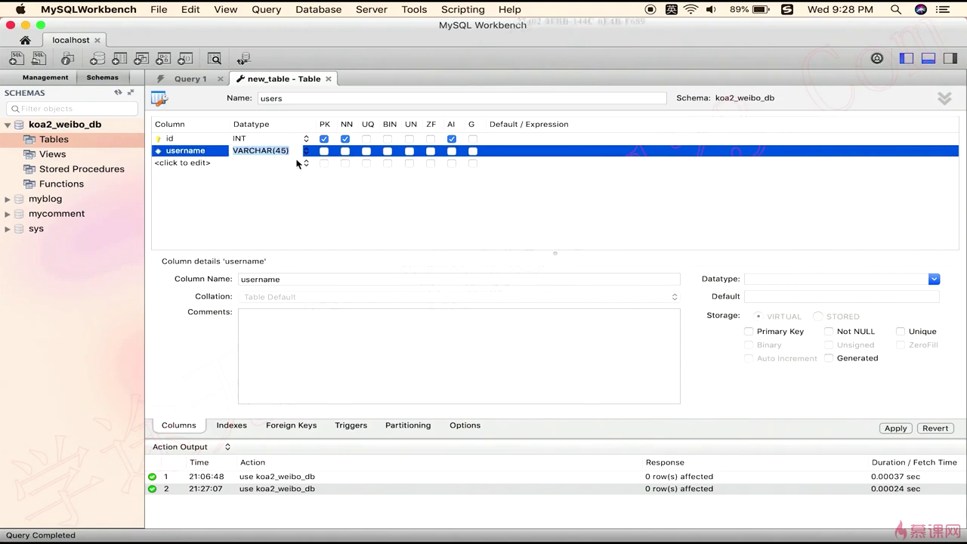
left_click(255, 151)
left_click_drag(234, 151, 284, 150)
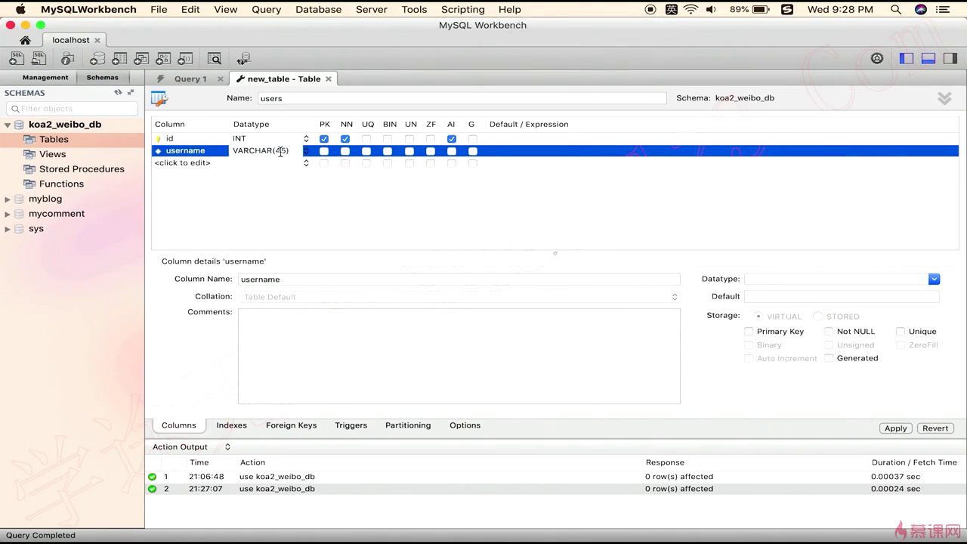
key("super+a")
left_click(255, 151)
left_click(347, 152)
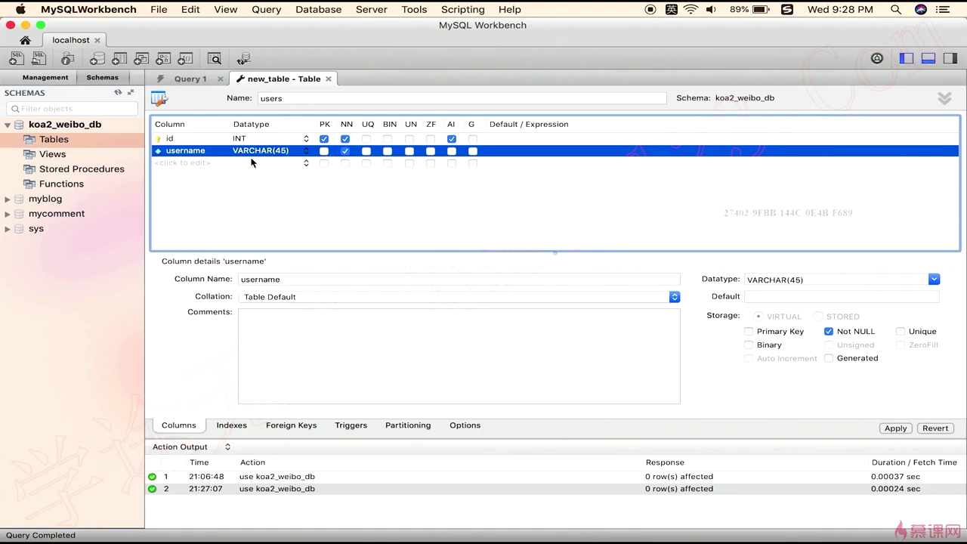
double_click(283, 151)
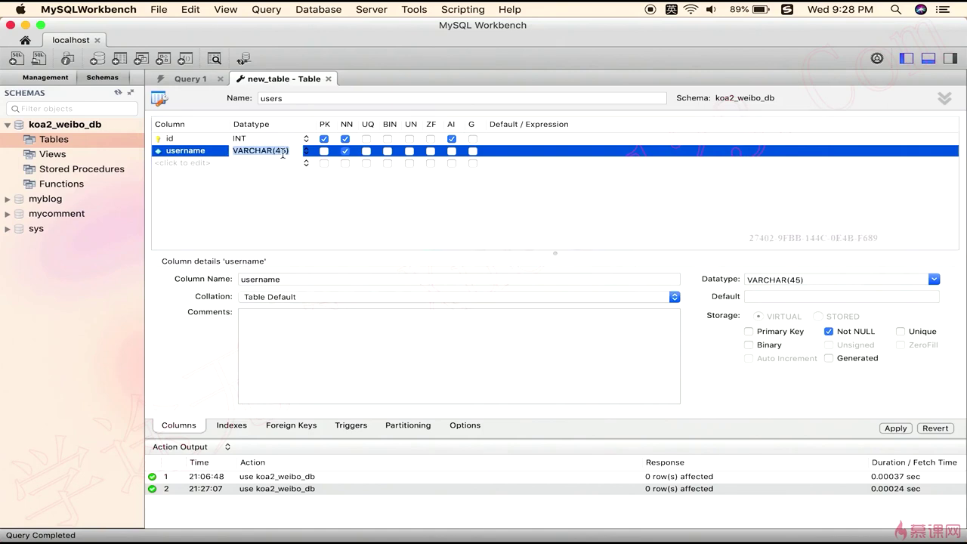
left_click(283, 152)
key("BackSpace")
type("1")
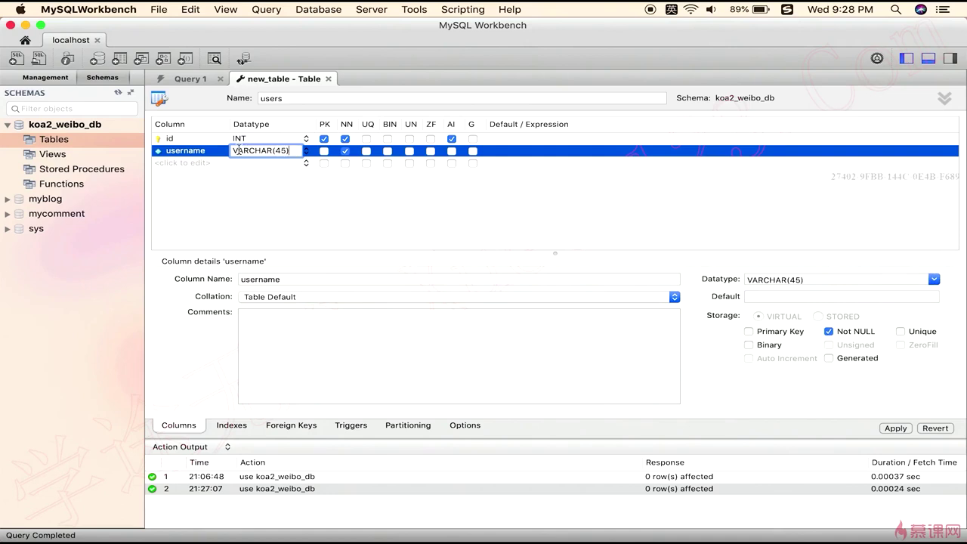
left_click_drag(232, 150, 266, 149)
left_click(291, 151)
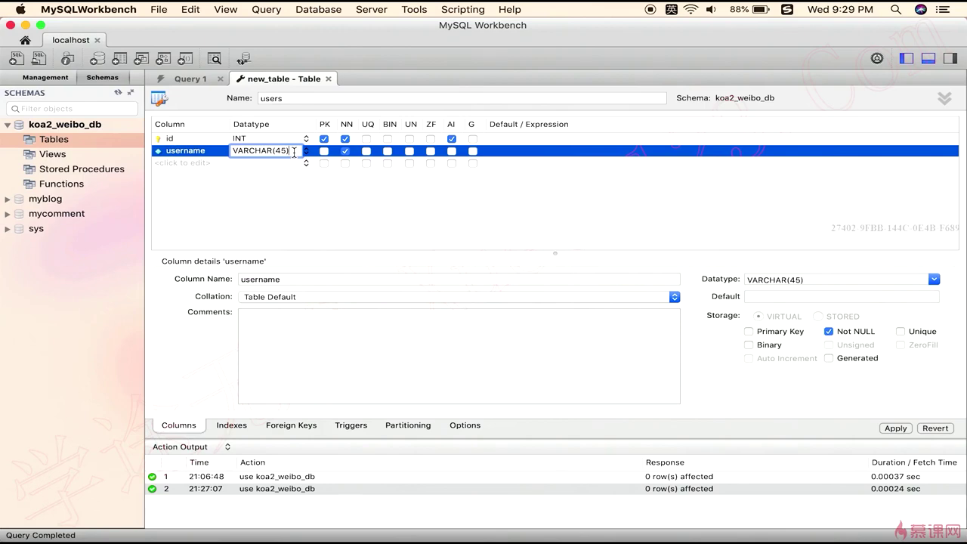
Add a password column of type VARCHAR(45) and mark it as Not NULL.
left_click(205, 162)
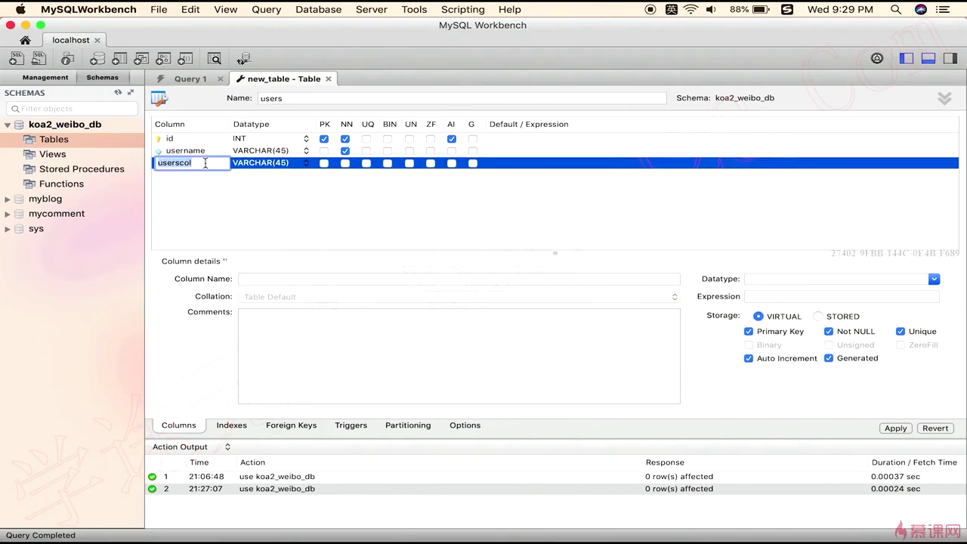
type("password")
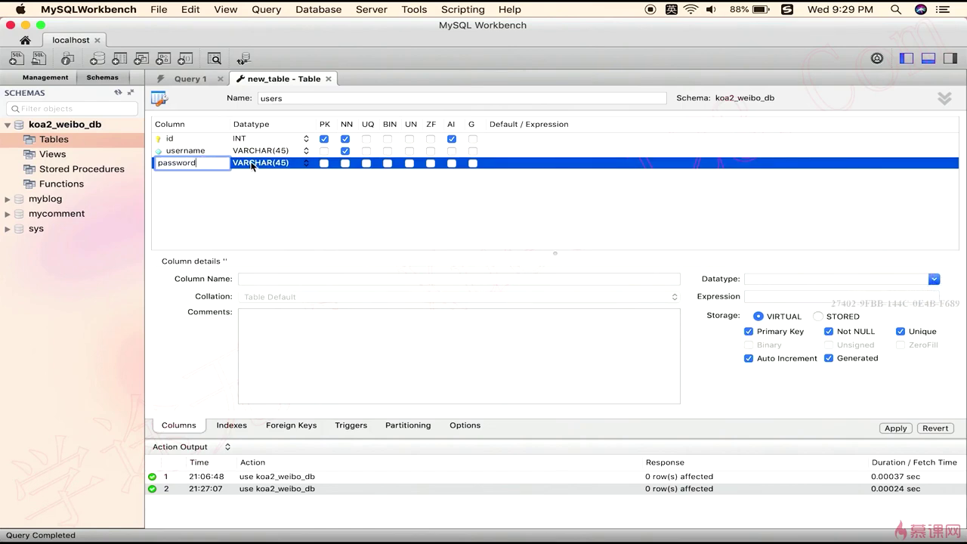
key("Return")
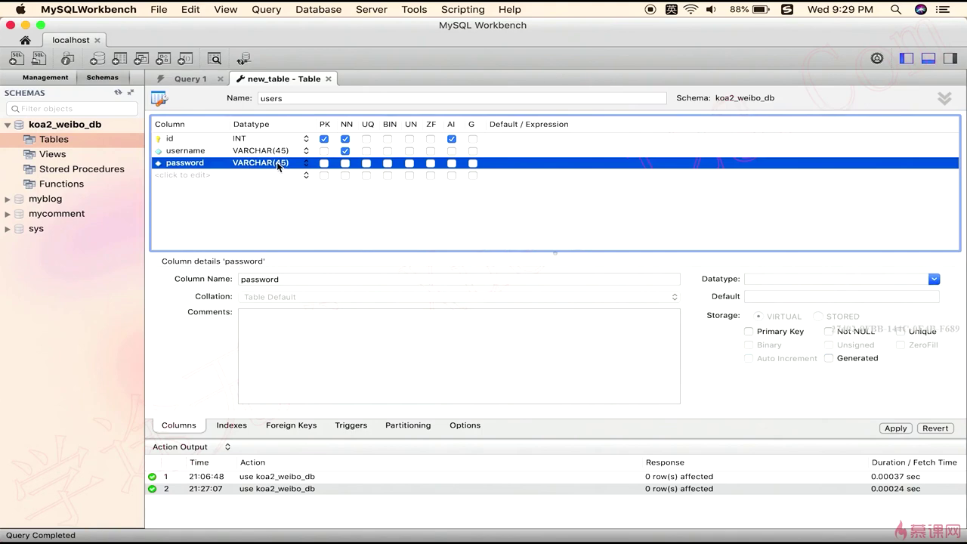
Add a nickname column of type VARCHAR(45) that allows null values.
left_click(199, 176)
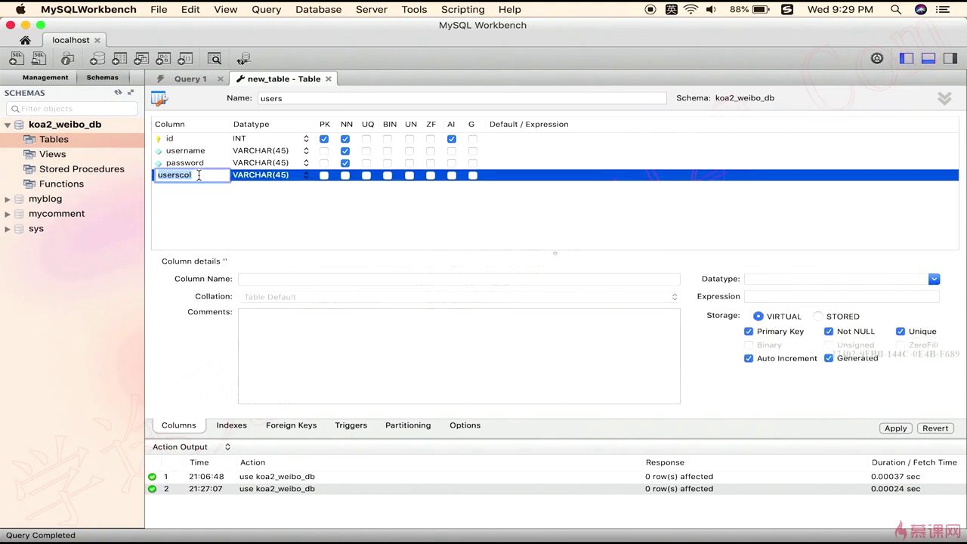
type("nick")
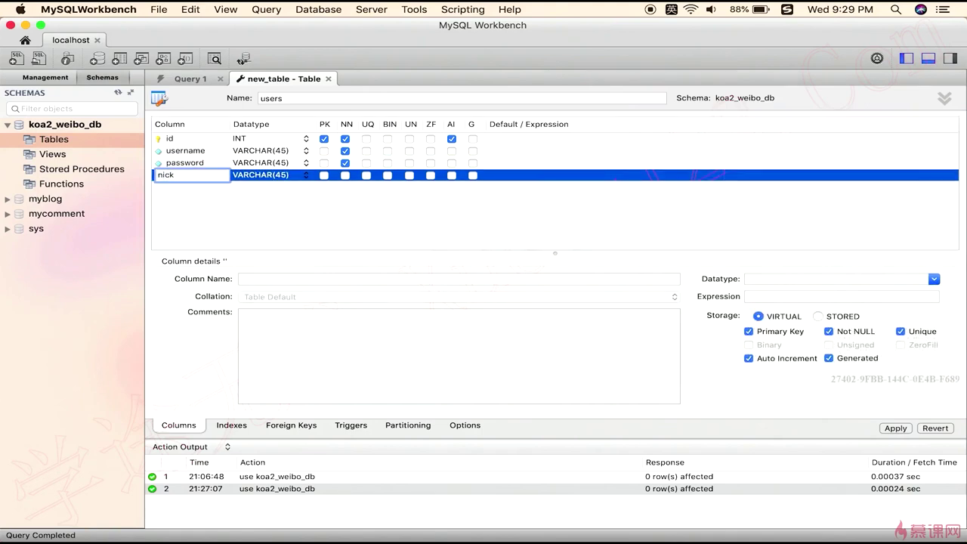
type("name")
key("Return")
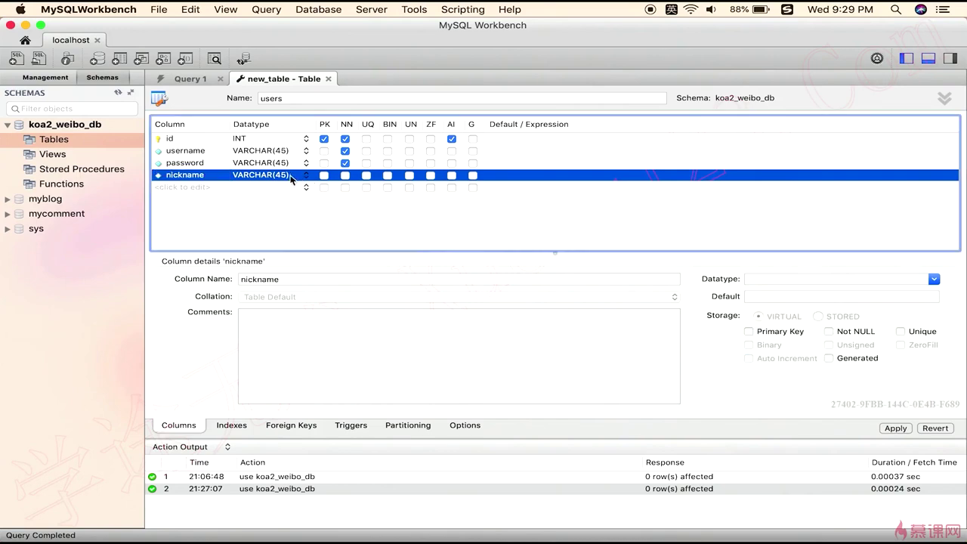
left_click(346, 175)
left_click(346, 175)
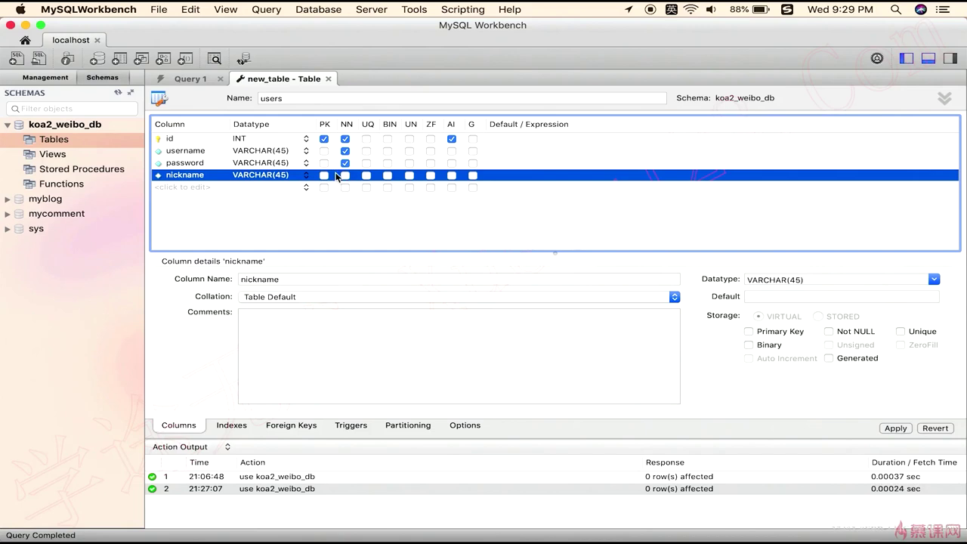
left_click(296, 366)
left_click(219, 175)
left_click(313, 334)
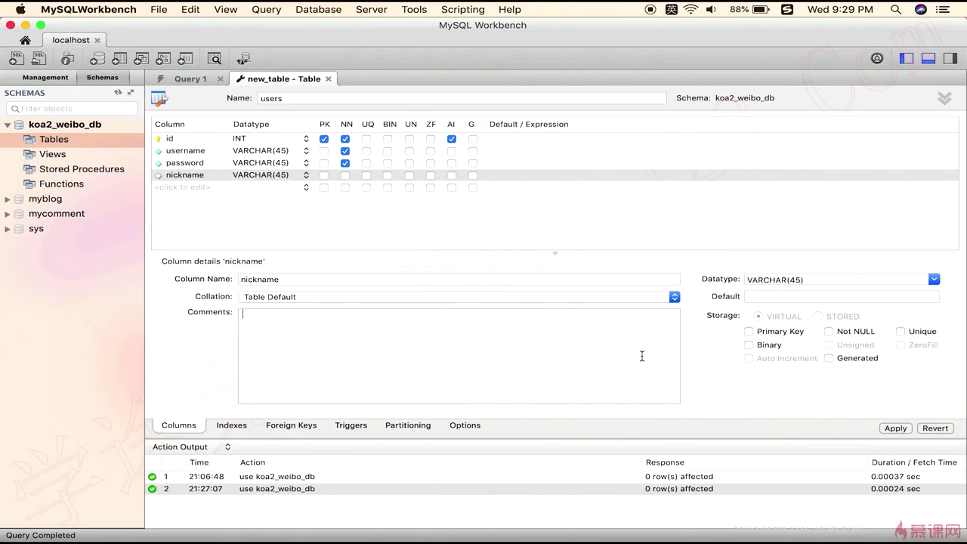
left_click(220, 175)
left_click(216, 152)
left_click(308, 365)
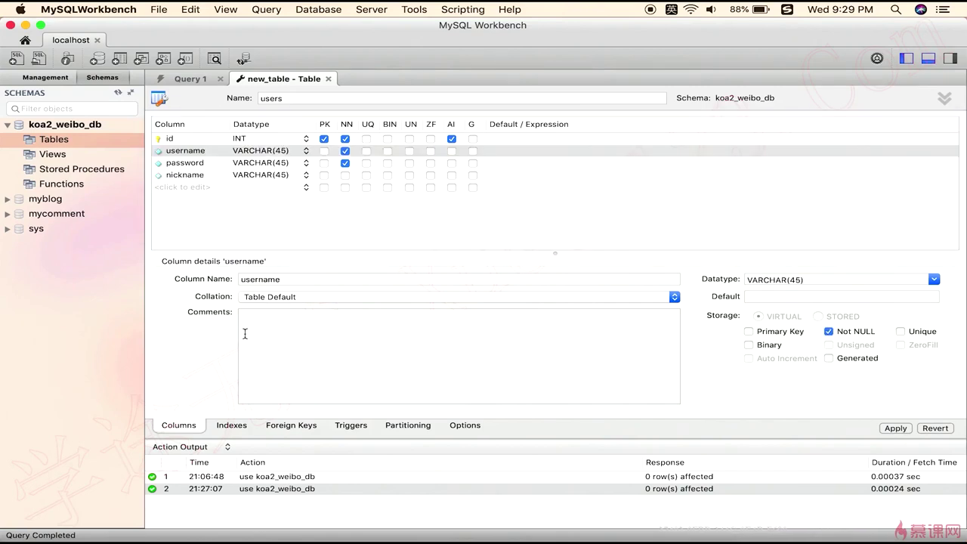
Enter 昵称 as the comment of the nickname column.
left_click(206, 178)
left_click(321, 350)
key("shift")
type("昵称")
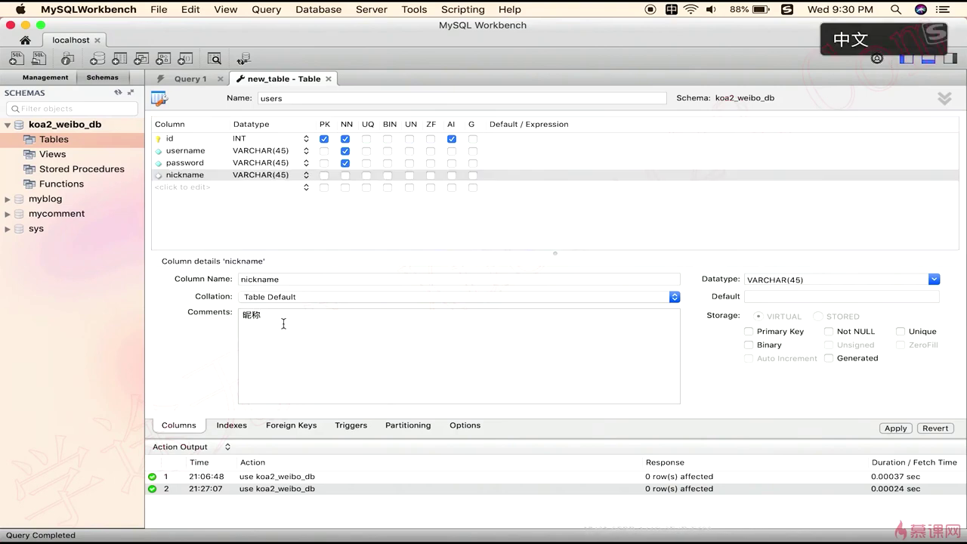
Review the generated SQL script for the users table and apply it to the koa2_weibo_db database.
left_click_drag(283, 324, 244, 317)
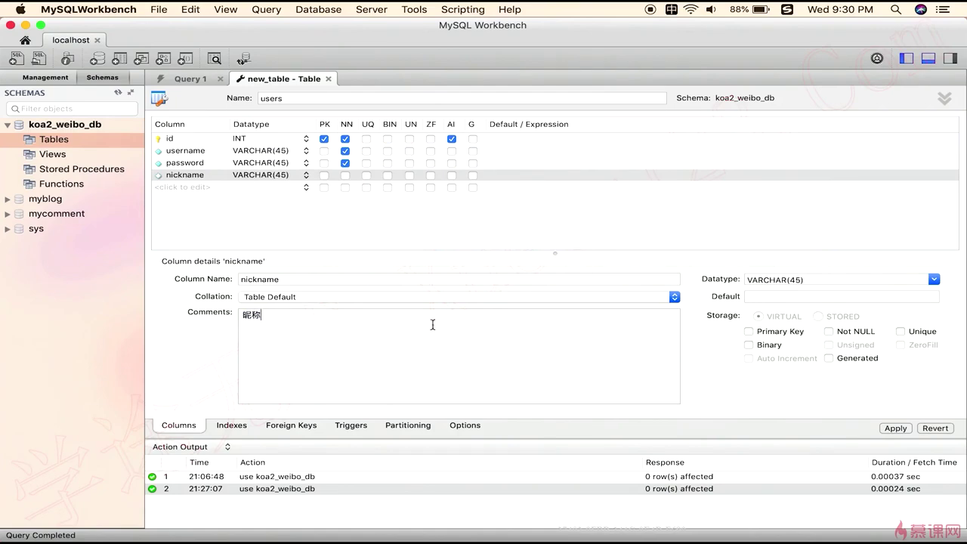
left_click(898, 428)
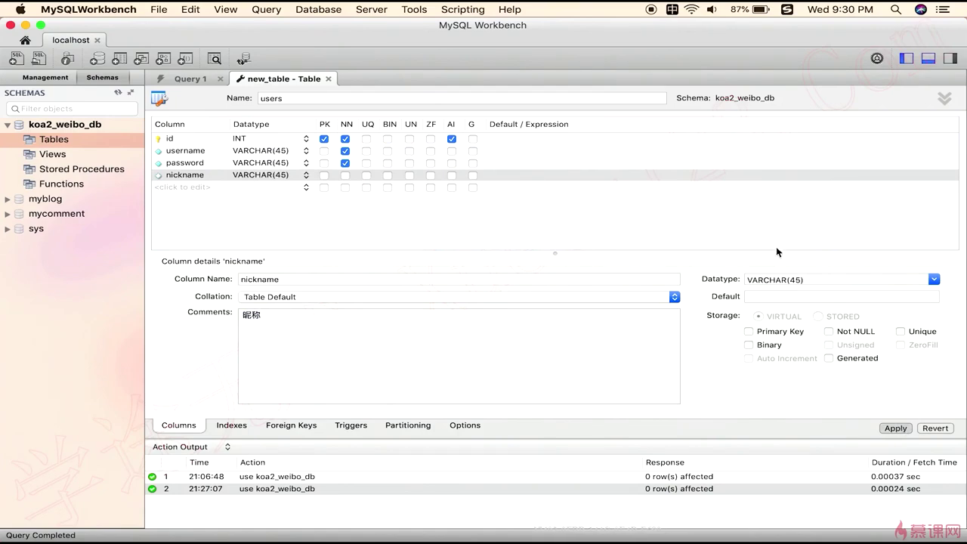
key("super+a")
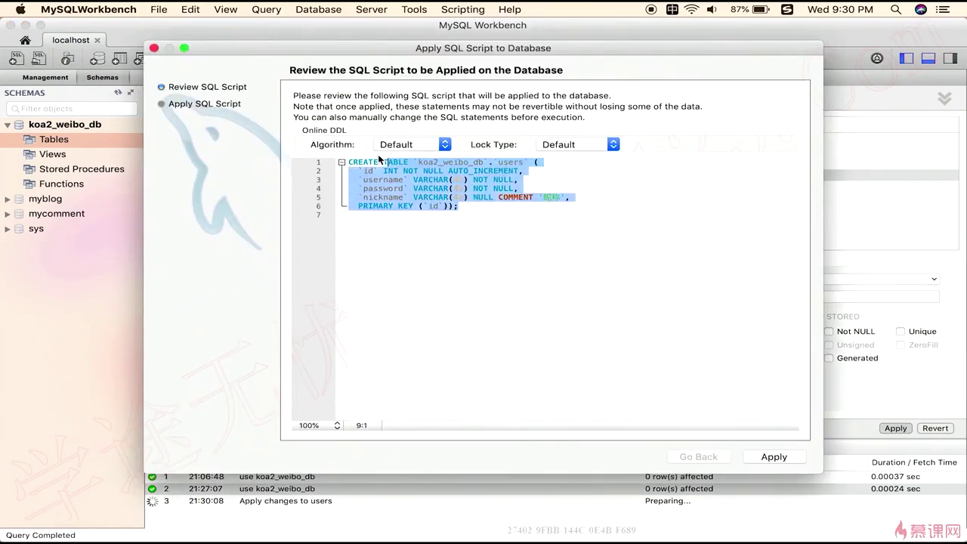
left_click(487, 212)
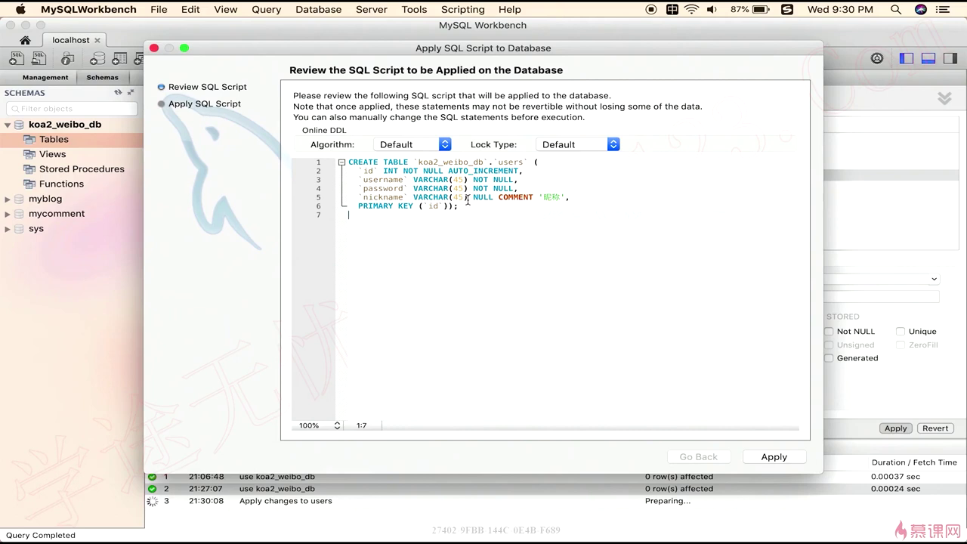
left_click_drag(476, 207, 344, 166)
left_click(444, 197)
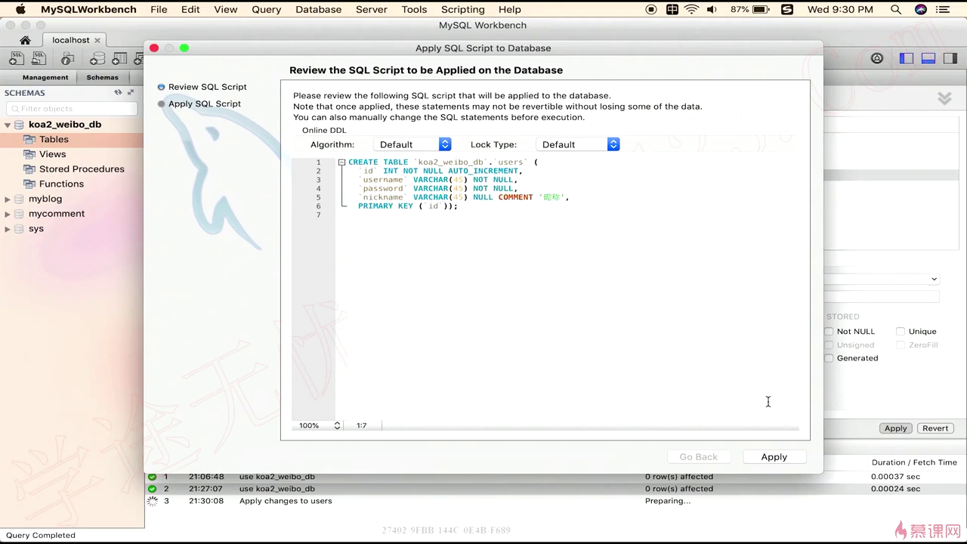
left_click(774, 457)
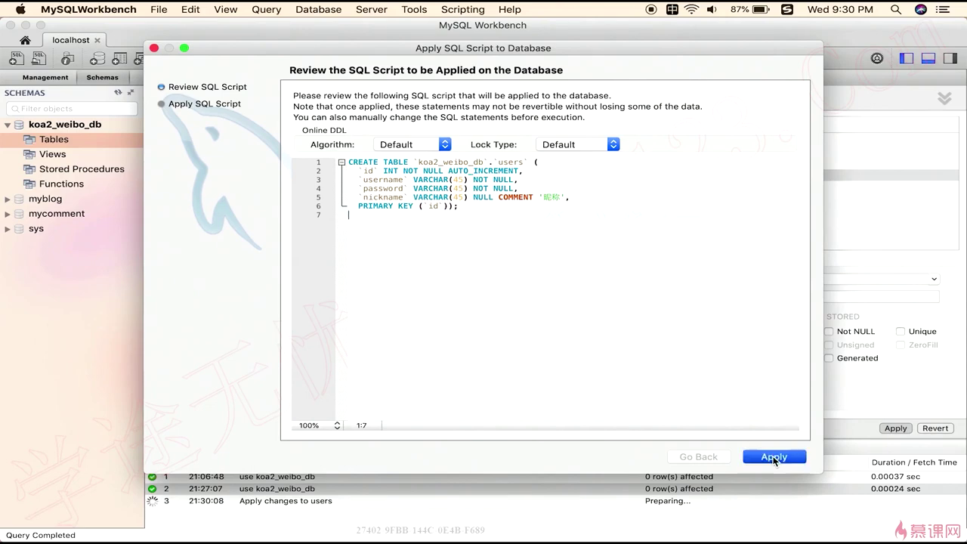
left_click(775, 458)
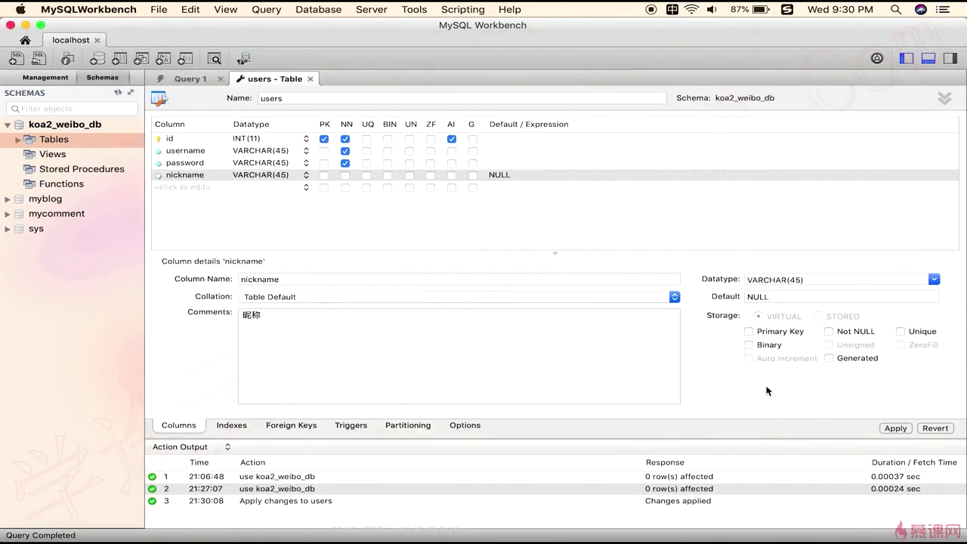
Close the users table definition and expand the koa2_weibo_db tables to select users.
left_click(310, 79)
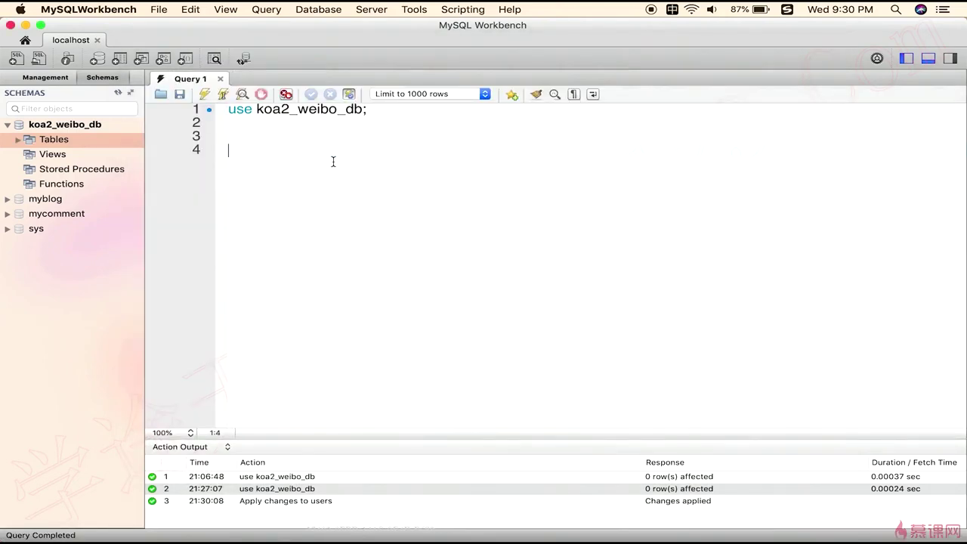
double_click(46, 140)
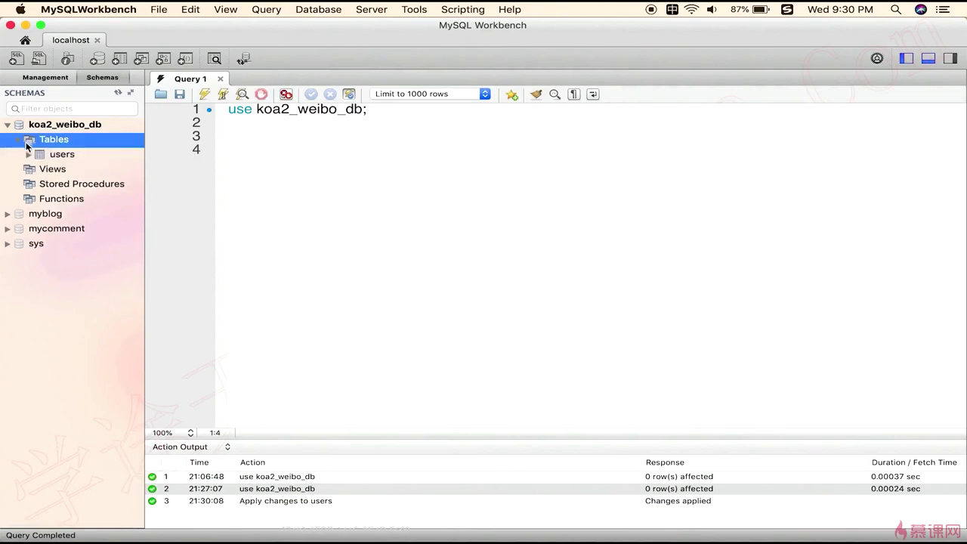
left_click(75, 155)
Write the query "select * from users;" on line 3 of the script, below the use statement.
left_click(355, 160)
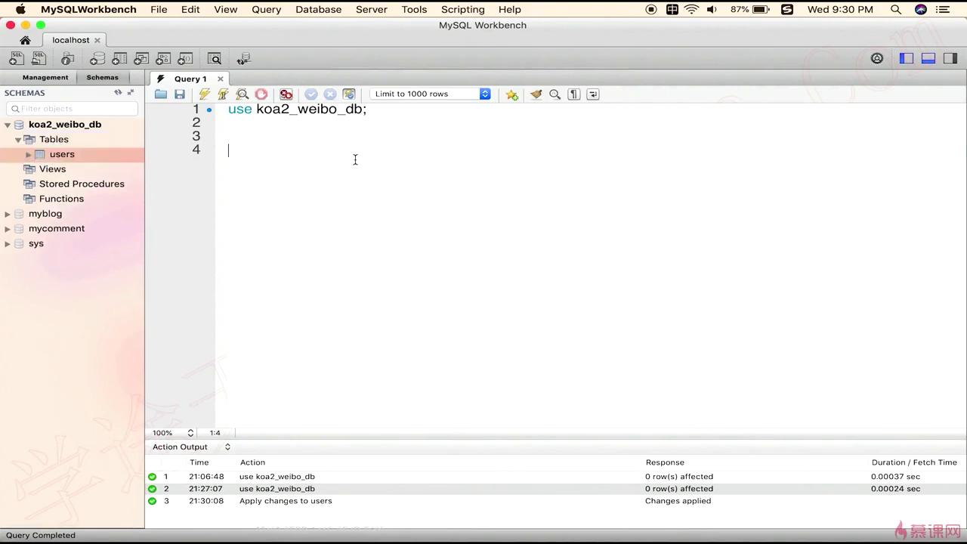
type("selec")
key("shift")
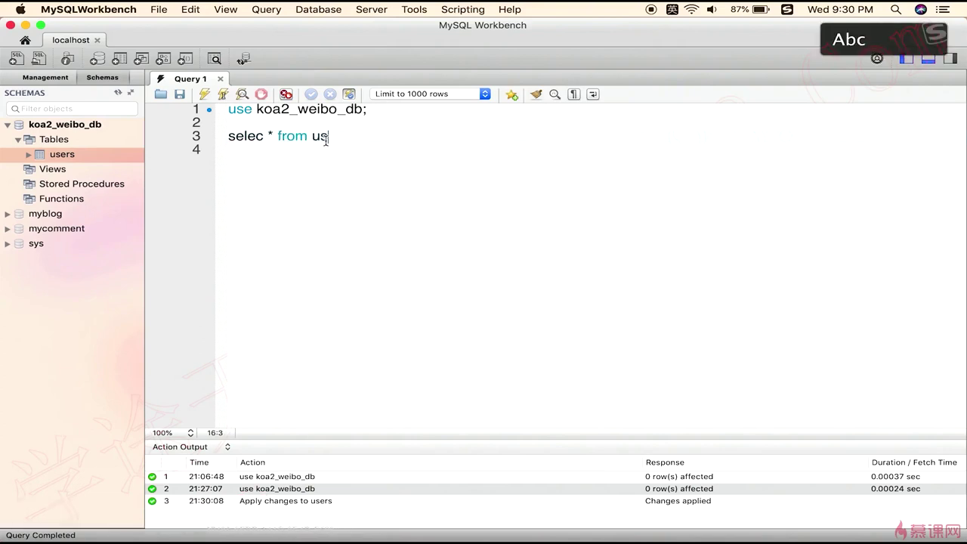
left_click_drag(352, 140, 229, 138)
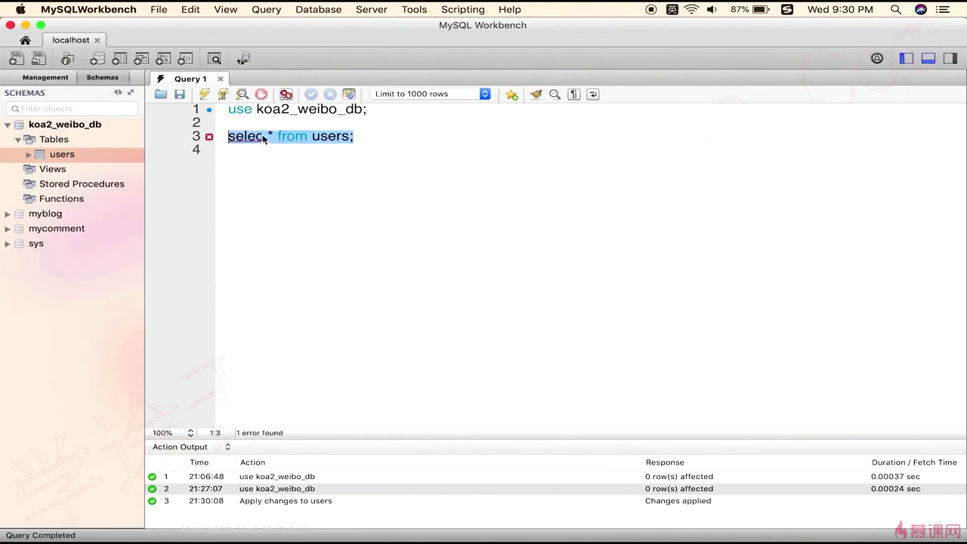
left_click(264, 137)
left_click_drag(381, 112, 226, 113)
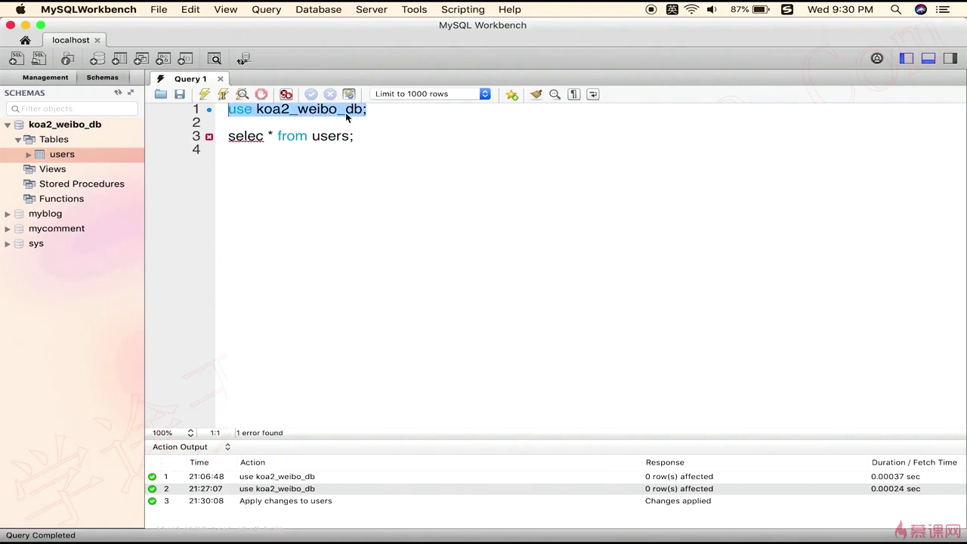
left_click(374, 121)
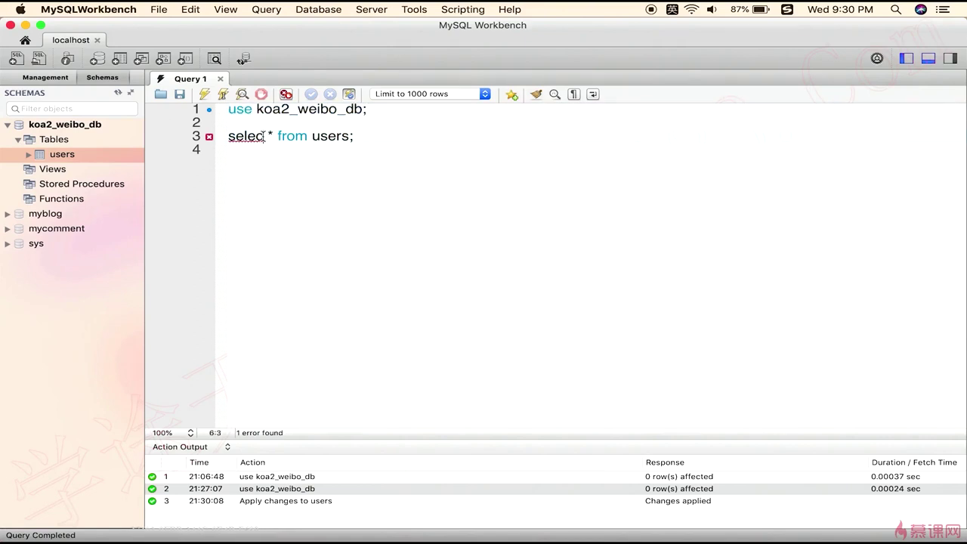
type("t")
Run only the select query on users and examine the id, username, password and nickname columns of the result.
left_click_drag(394, 138, 227, 137)
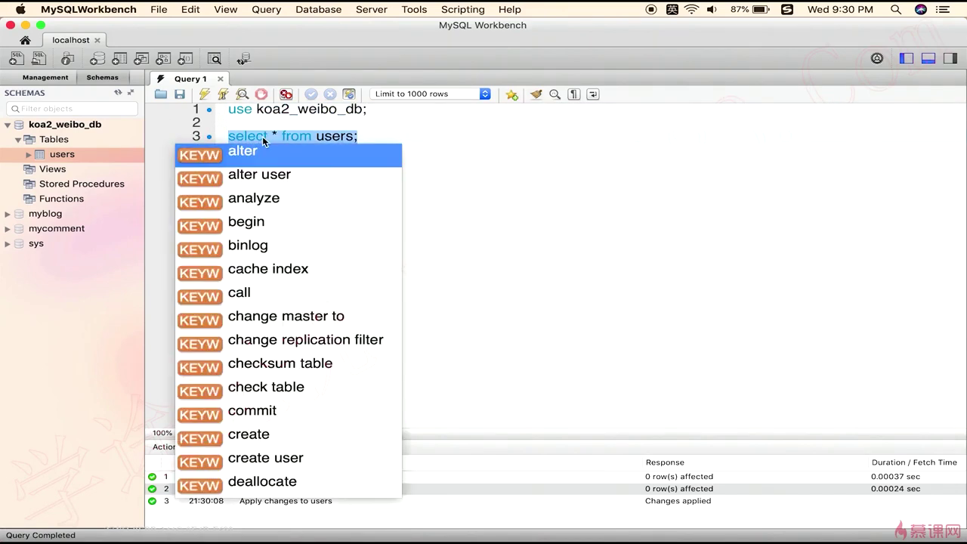
left_click(204, 96)
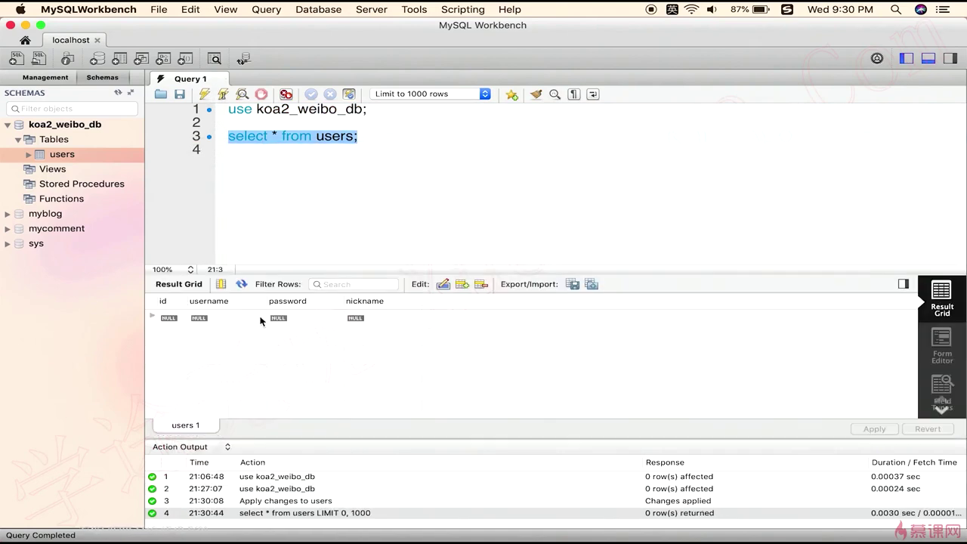
left_click(246, 325)
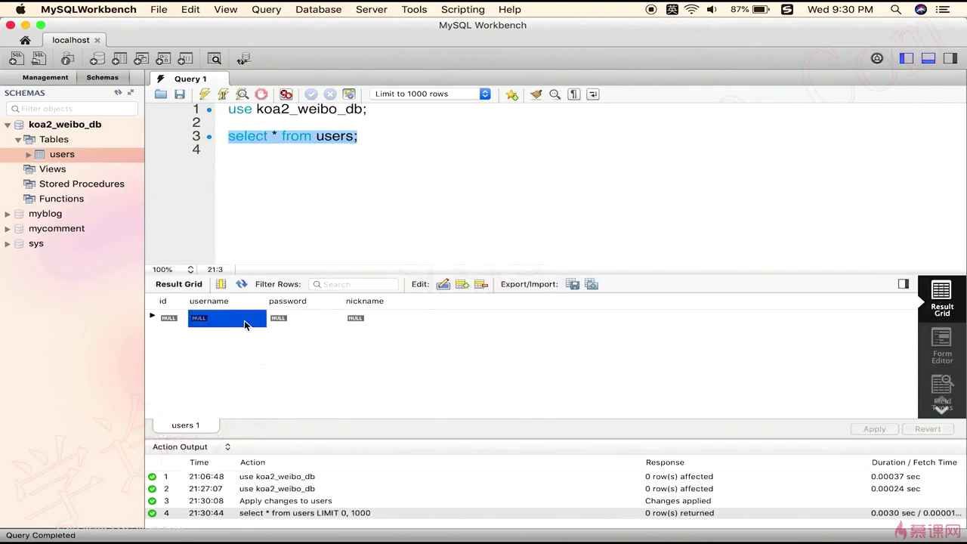
left_click(179, 323)
left_click(302, 318)
left_click(381, 319)
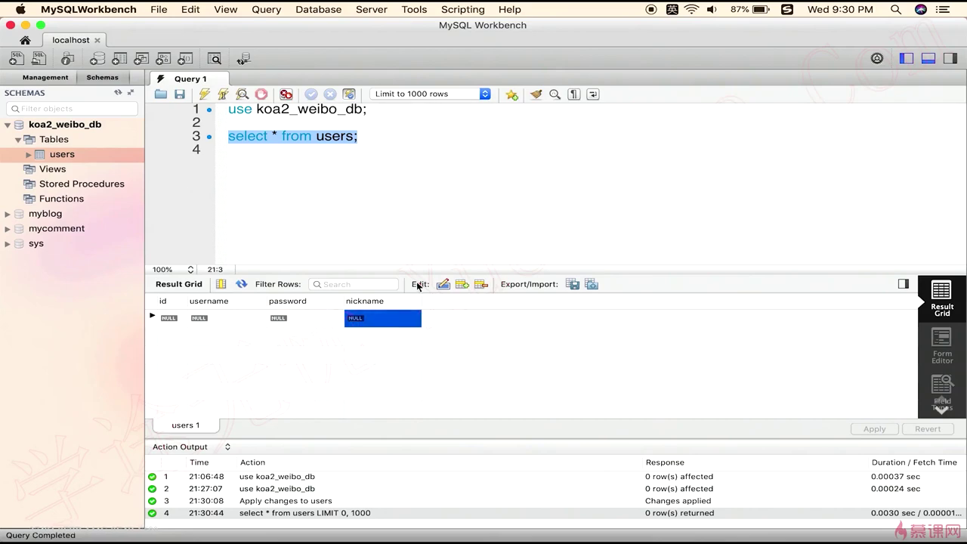
left_click(449, 217)
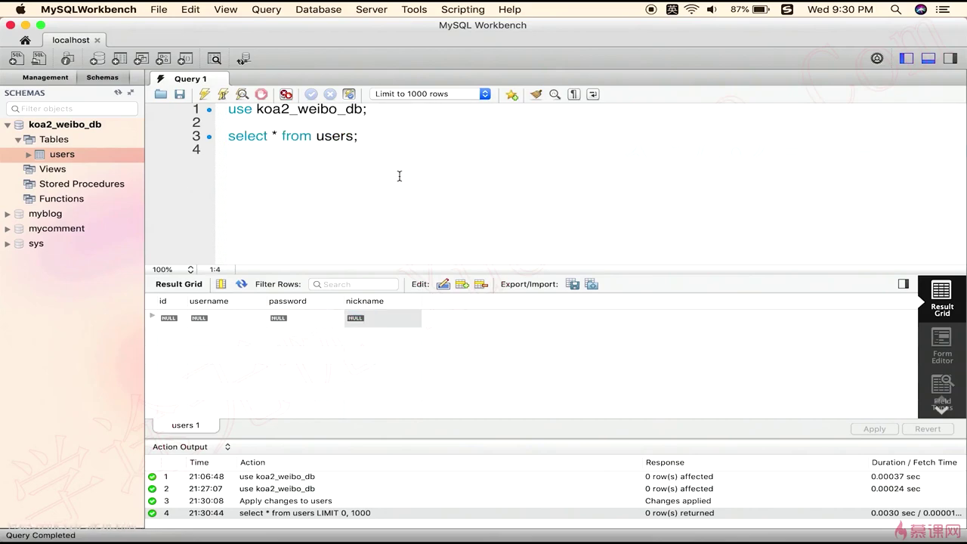
Start a new table named blogs in the koa2_weibo_db database.
right_click(53, 140)
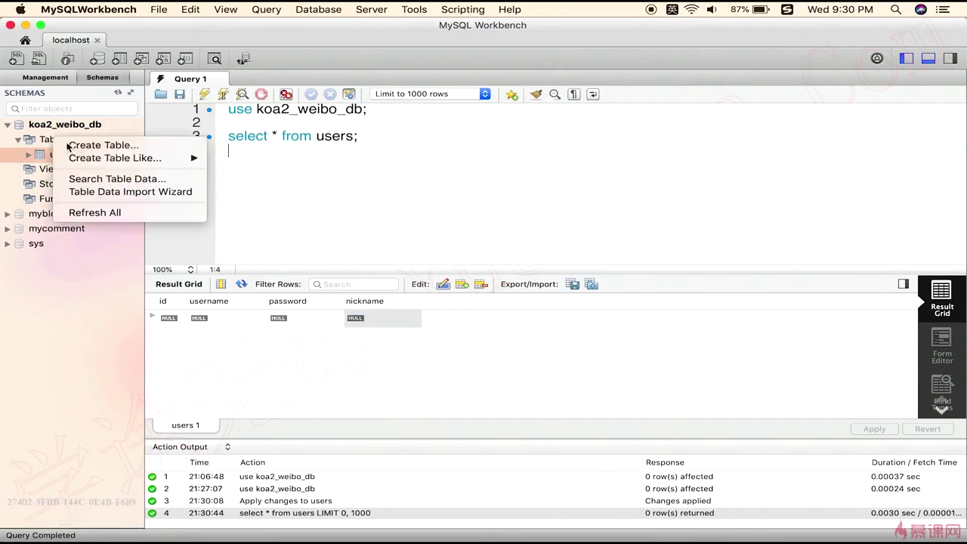
left_click(80, 145)
type("blogs")
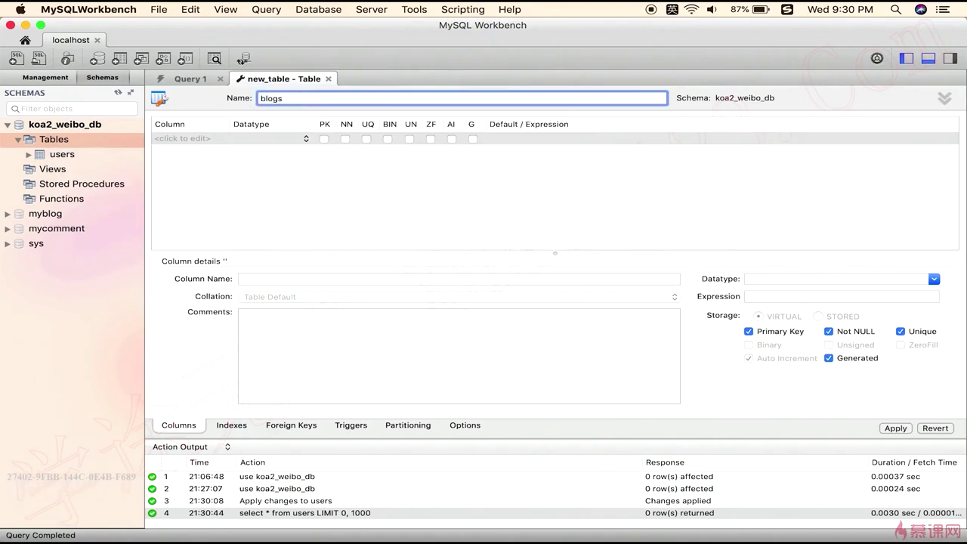
Add an id column of type INT as the primary key, with Not NULL and Auto Increment enabled.
left_click(181, 140)
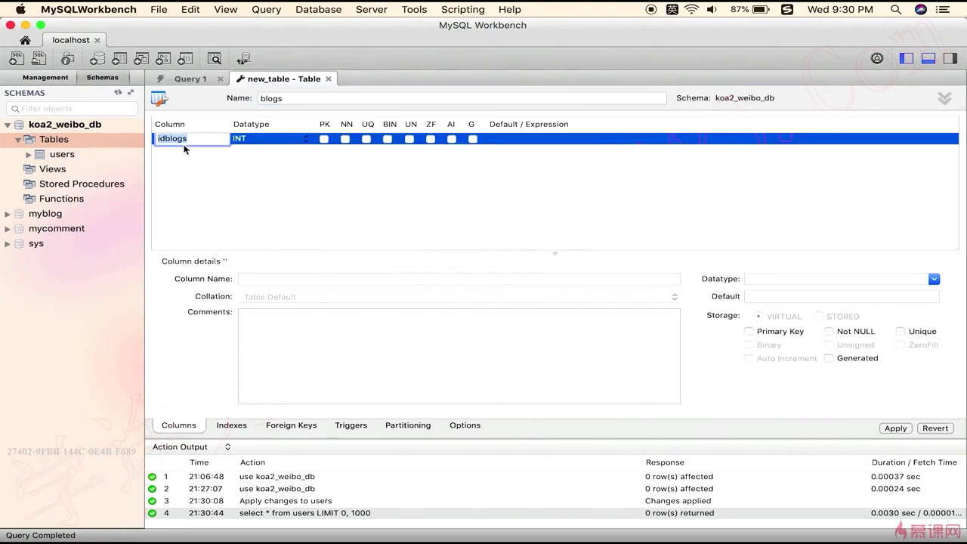
type("id")
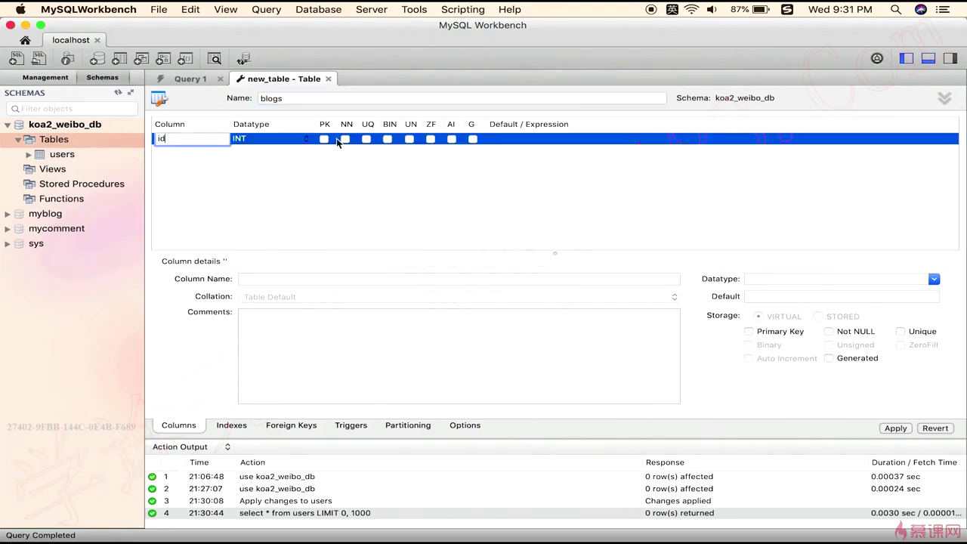
left_click(344, 140)
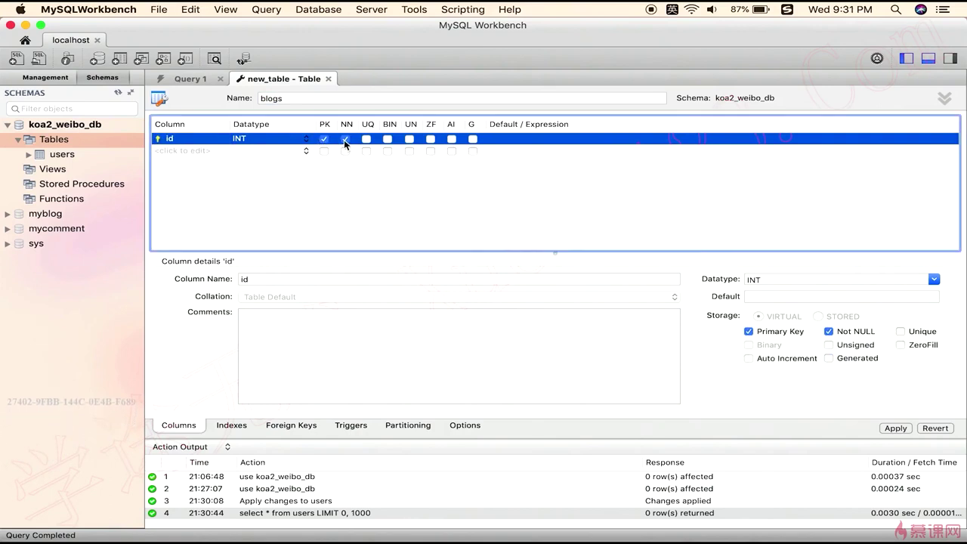
left_click(451, 139)
Add a title column of type VARCHAR(45) to the blogs table and mark it as Not NULL.
left_click(191, 150)
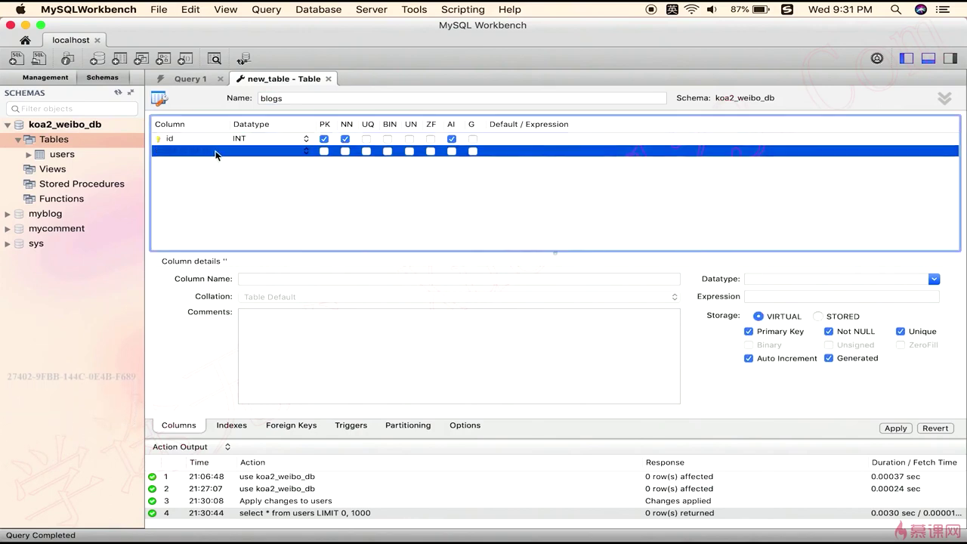
type("title")
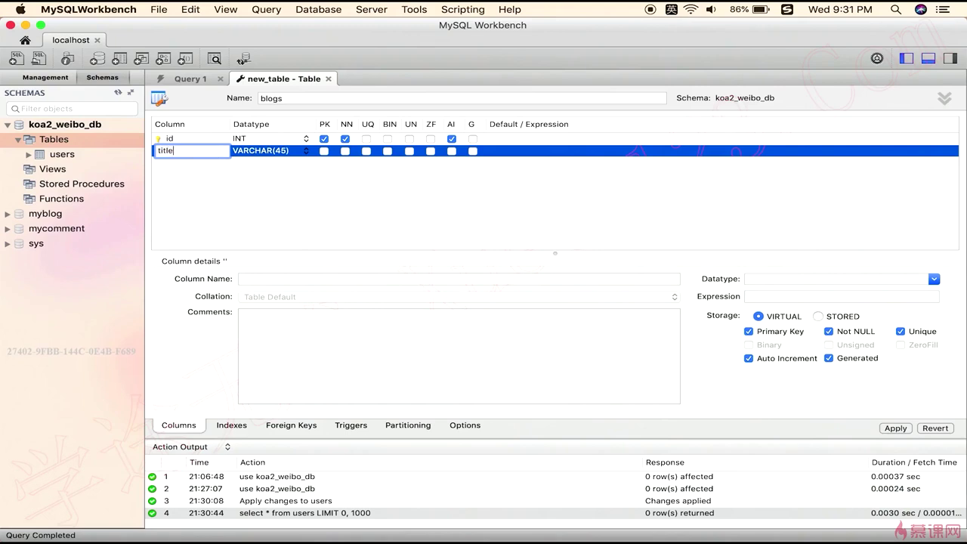
key("Tab")
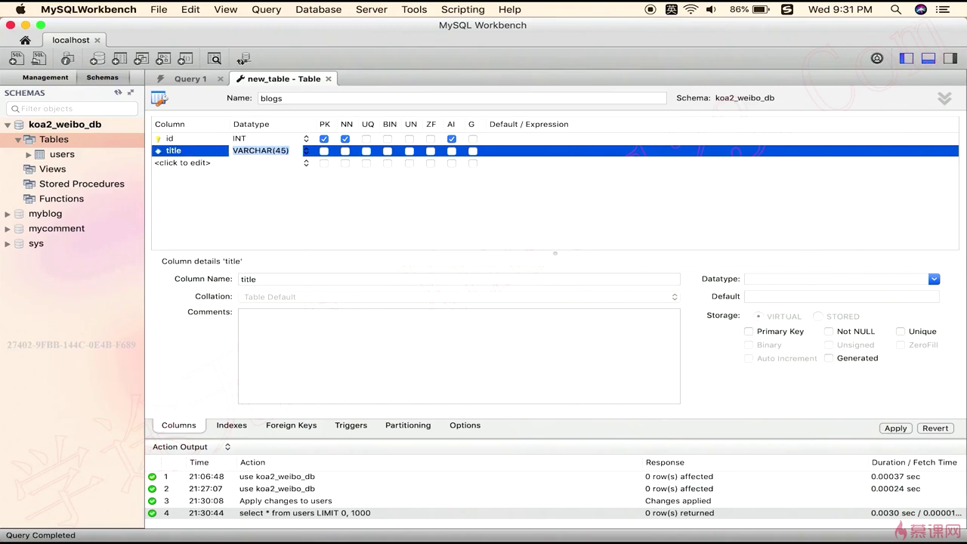
left_click(285, 152)
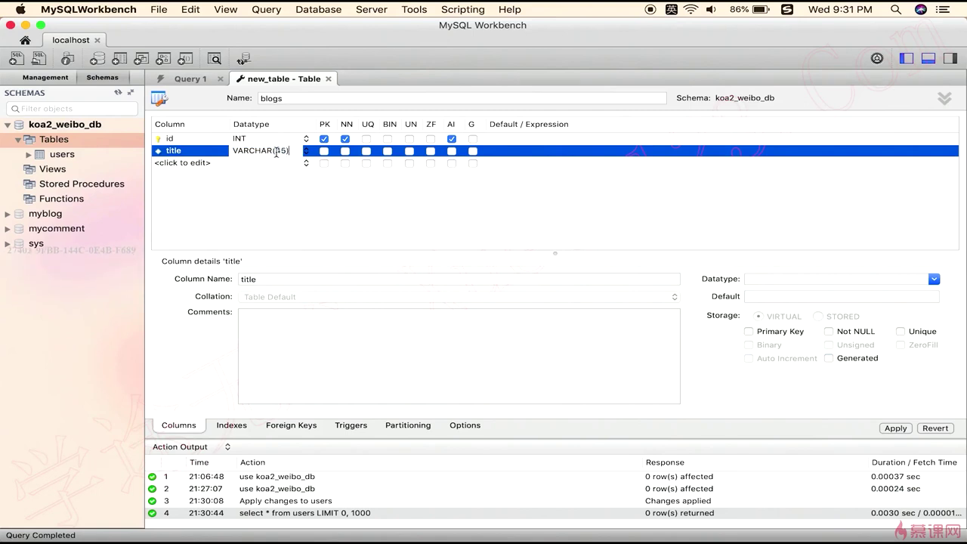
left_click(346, 152)
Add a content column of type TEXT to the blogs table and mark it as Not NULL.
double_click(182, 162)
type("con")
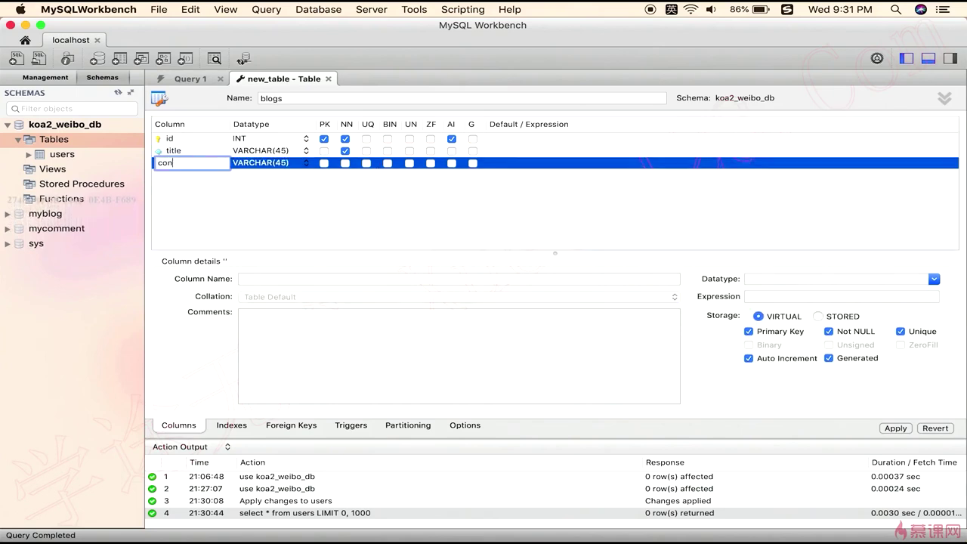
type("tent")
key("Tab")
type("t")
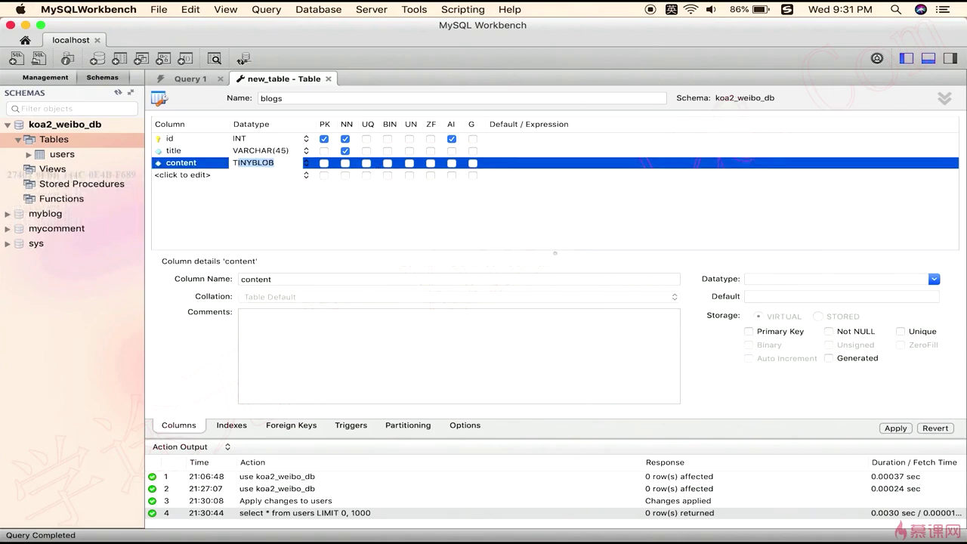
key("Return")
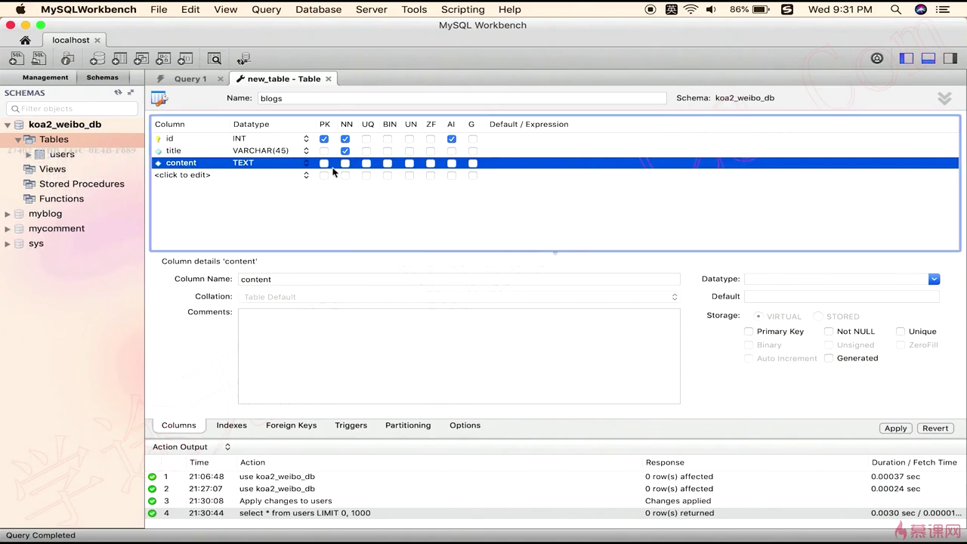
left_click(346, 164)
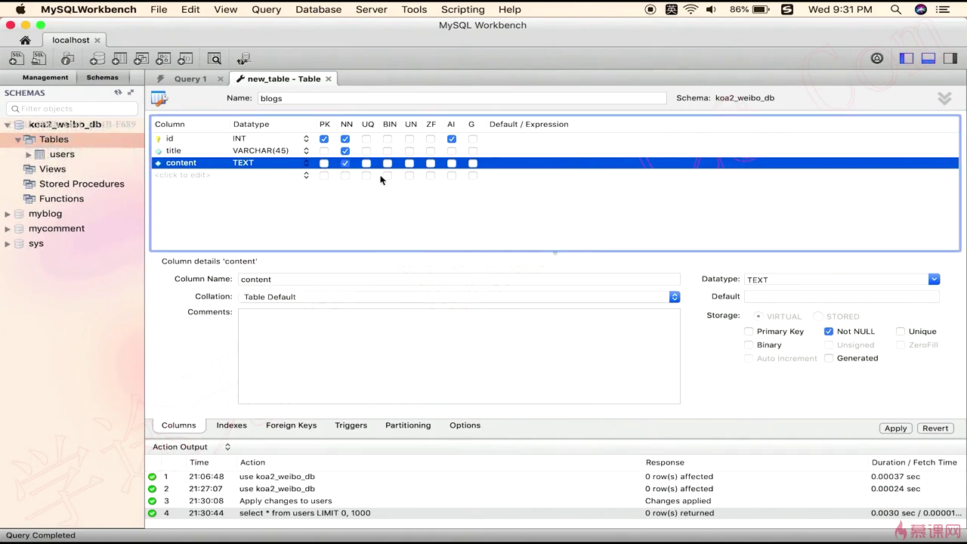
Add a userid column of type INT to the blogs table and mark it as Not NULL.
left_click(189, 175)
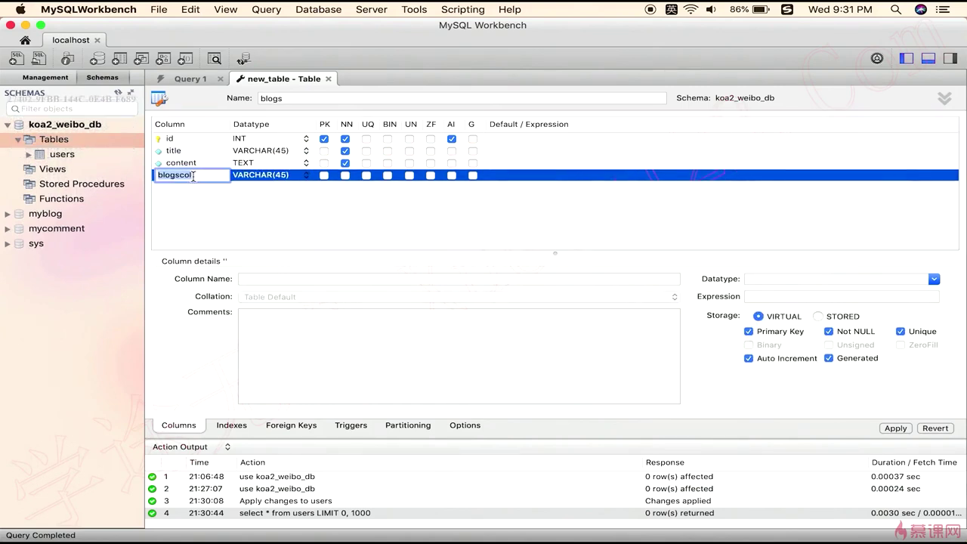
type("userid")
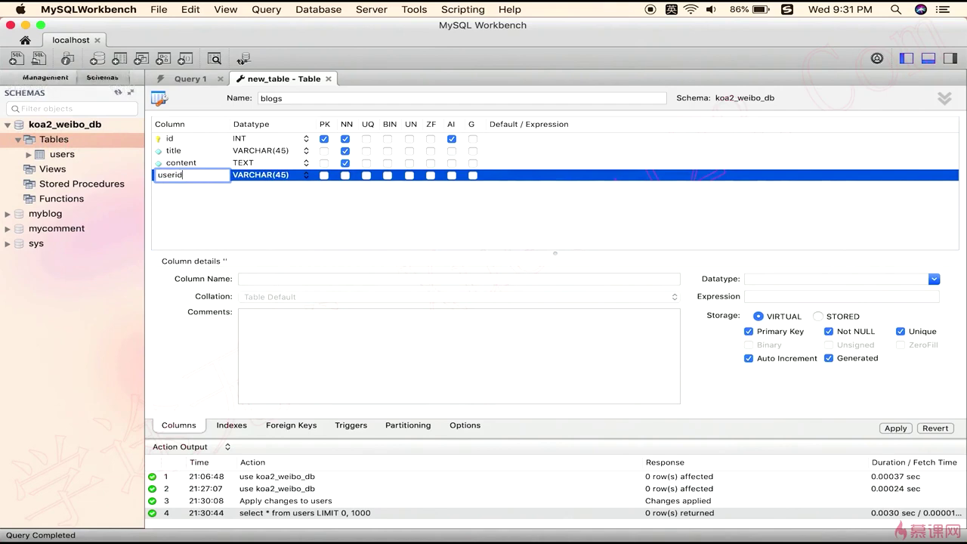
key("Return")
left_click(298, 175)
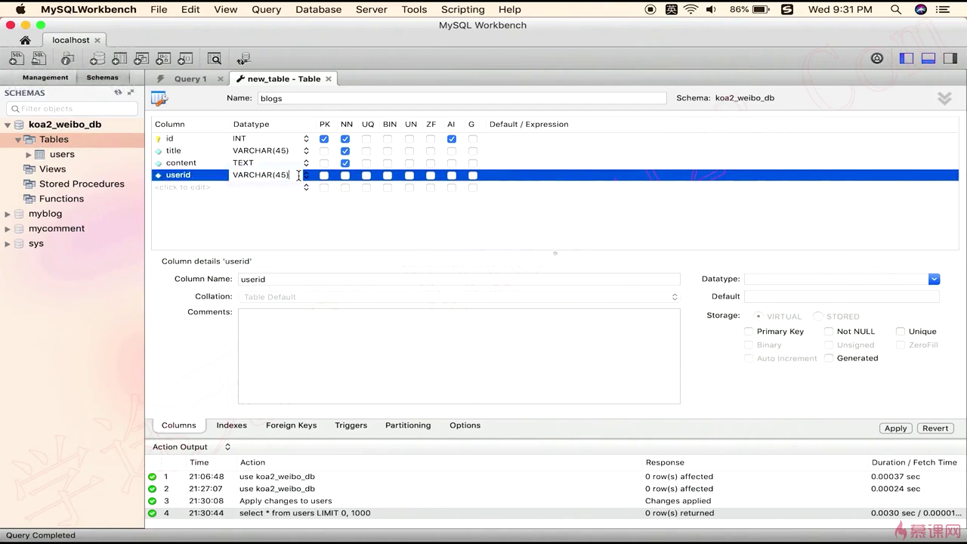
left_click_drag(299, 176, 135, 170)
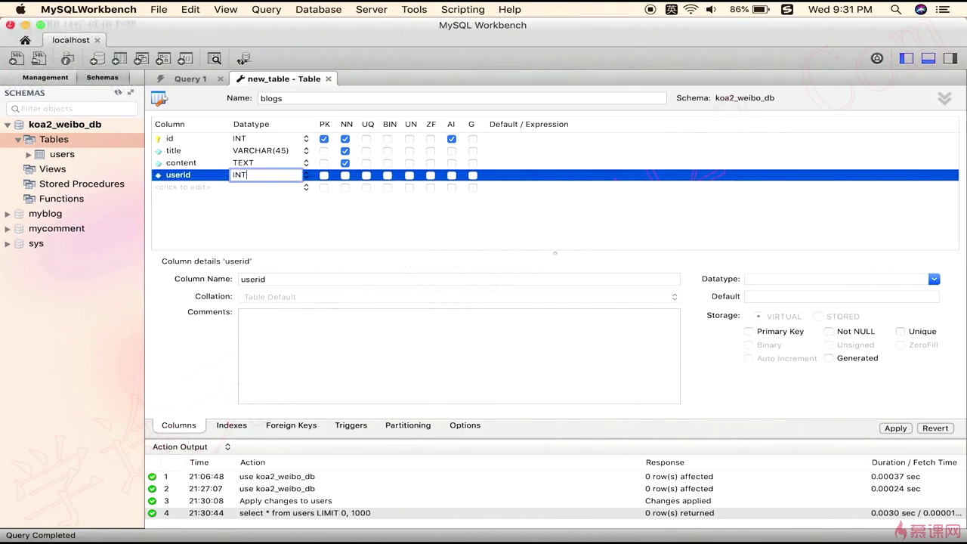
left_click(346, 176)
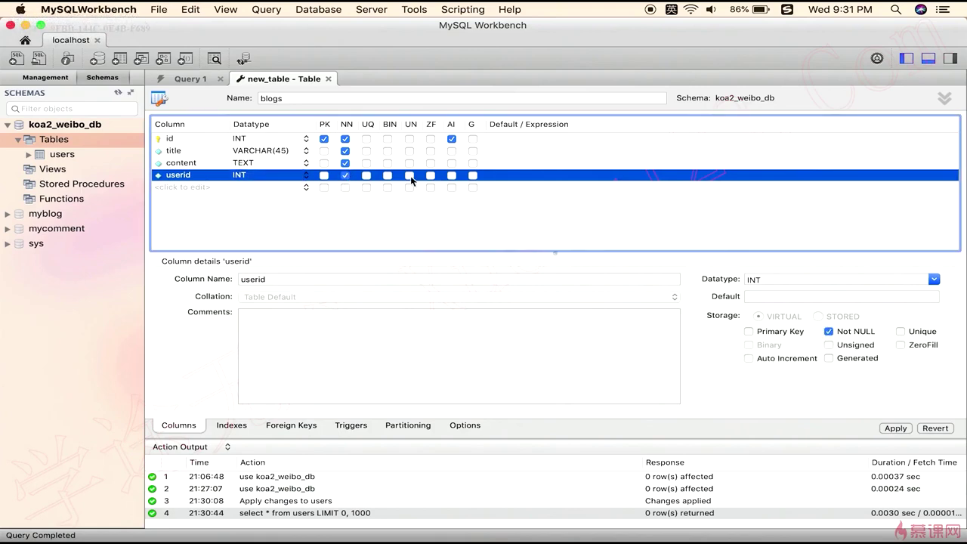
Enter the comment "对应 users.id" for the userid column.
left_click(337, 354)
key("shift")
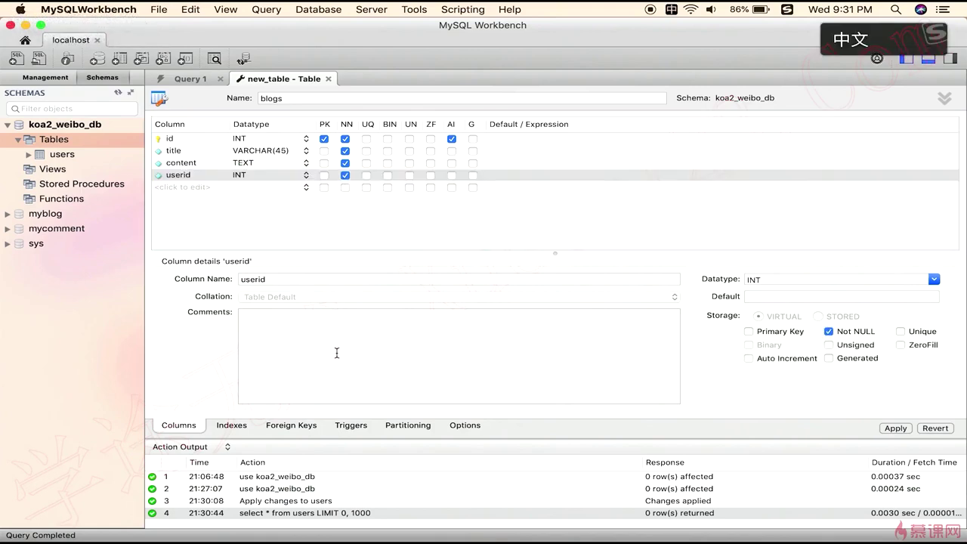
type("对应")
key("shift")
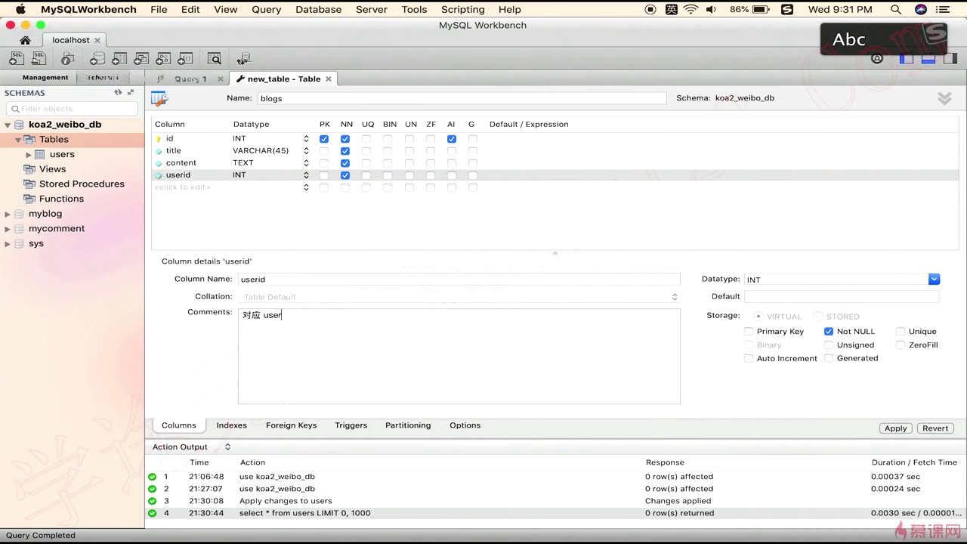
type("users.id")
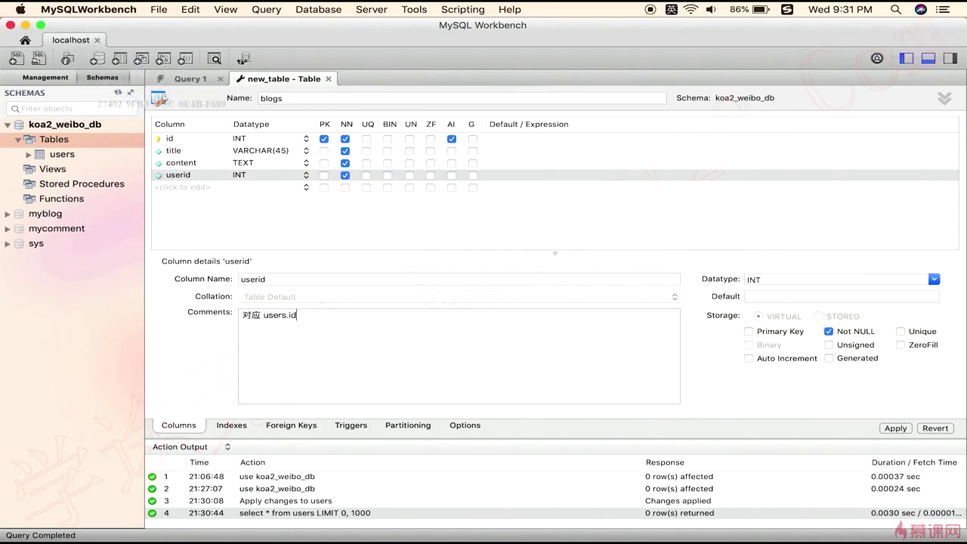
double_click(308, 318)
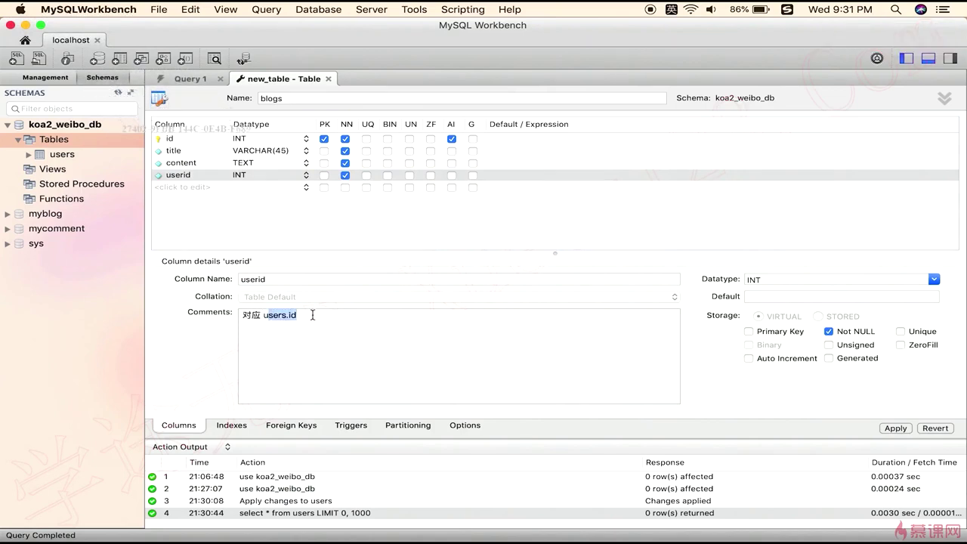
left_click(347, 316)
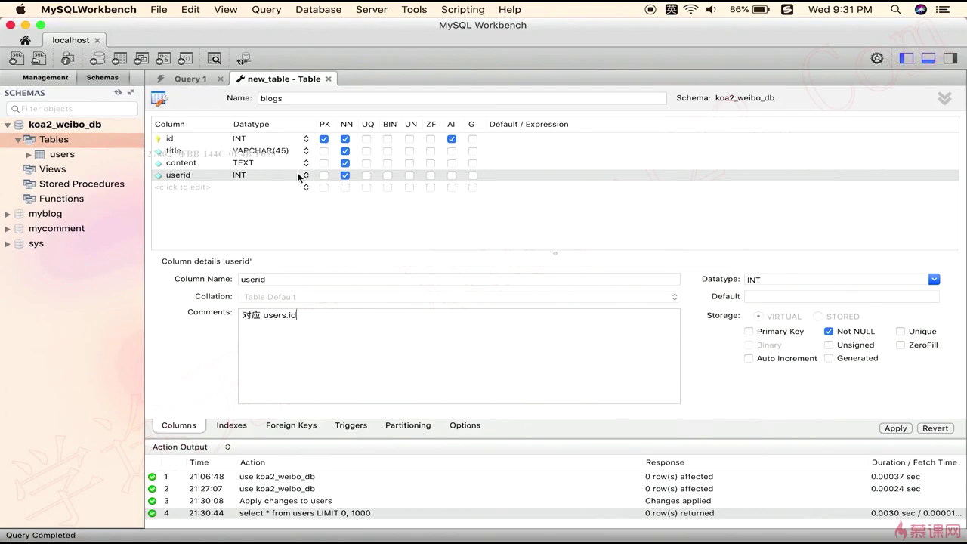
Apply the blogs table's creation script to the database and close the table editor.
left_click(898, 430)
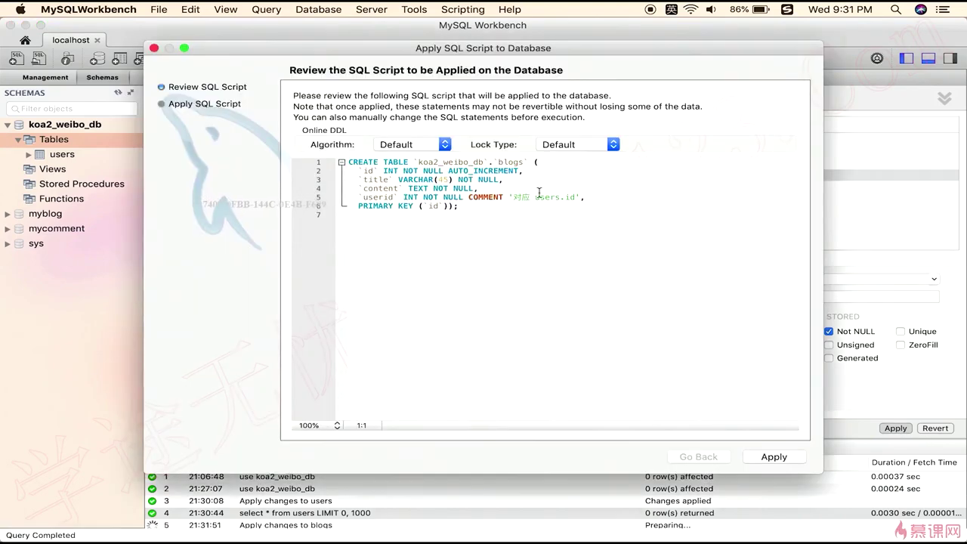
left_click(782, 456)
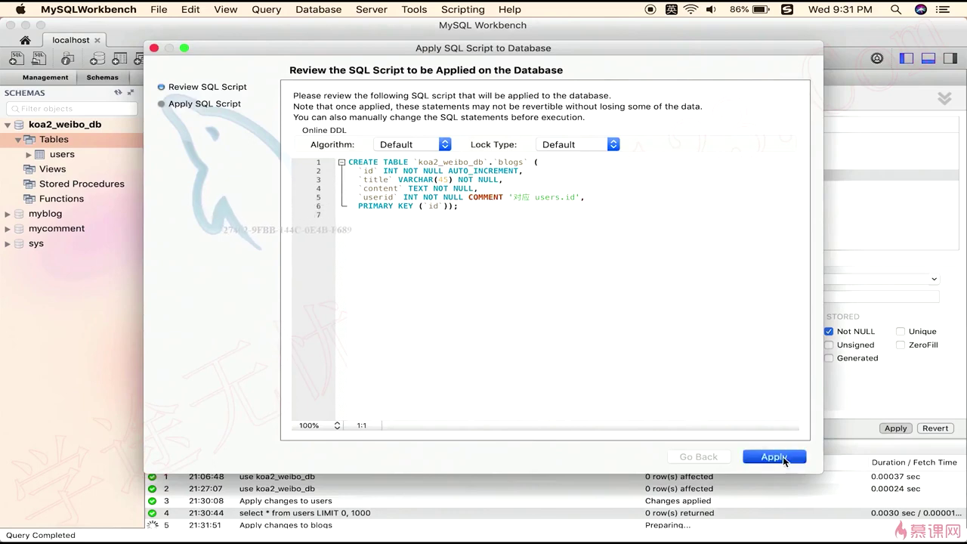
left_click(790, 456)
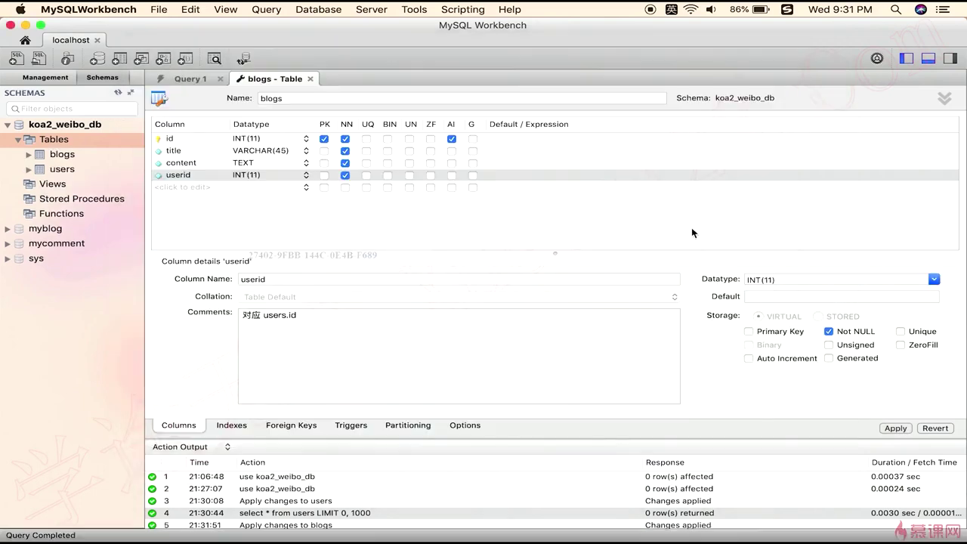
left_click(309, 79)
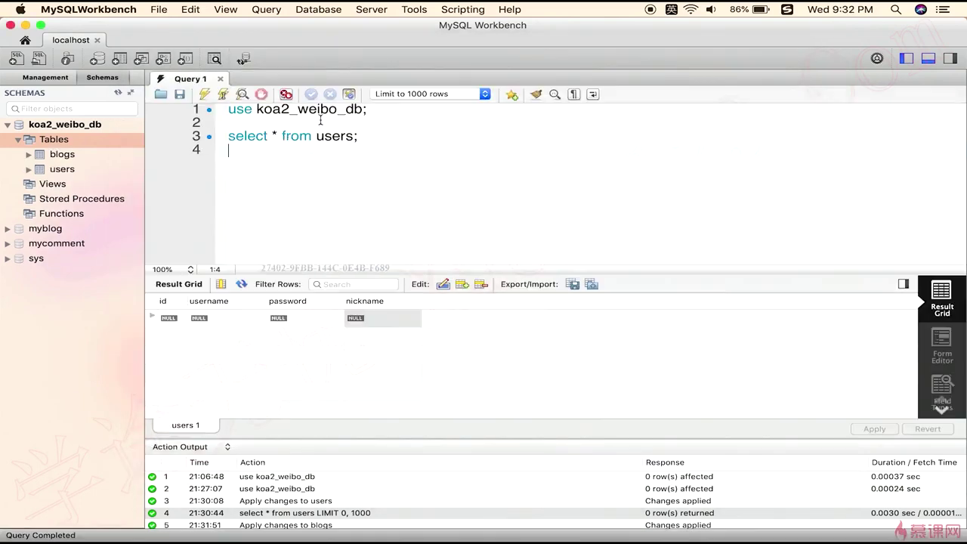
Add the query "select * from blogs;" on line 5, below the users query.
left_click(63, 169)
left_click(389, 164)
key("Return")
key("Return")
left_click(388, 164)
type("se")
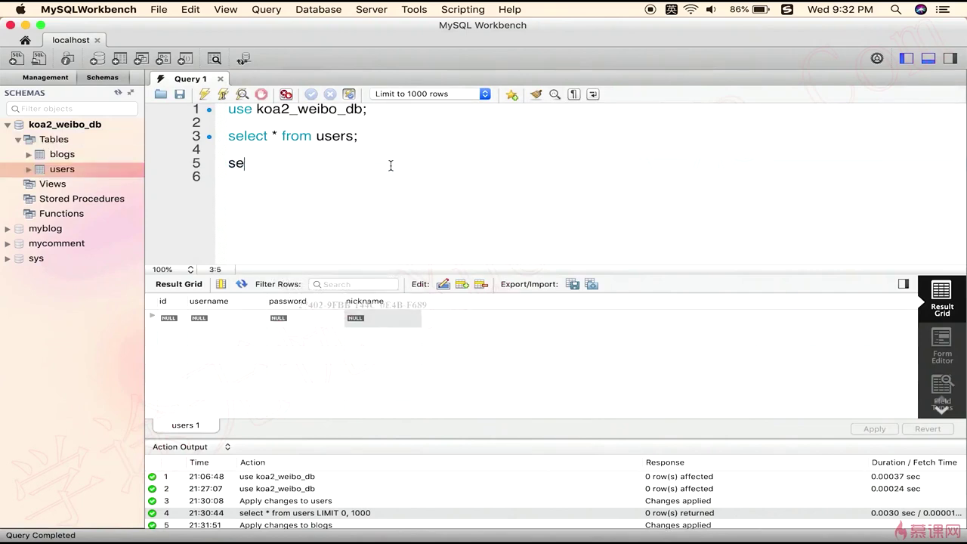
type("lect * from")
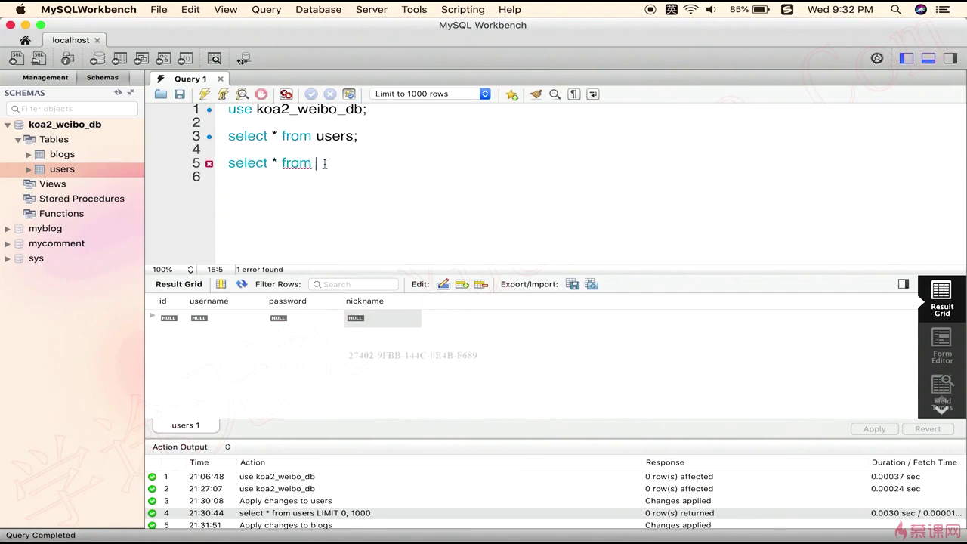
left_click(275, 164)
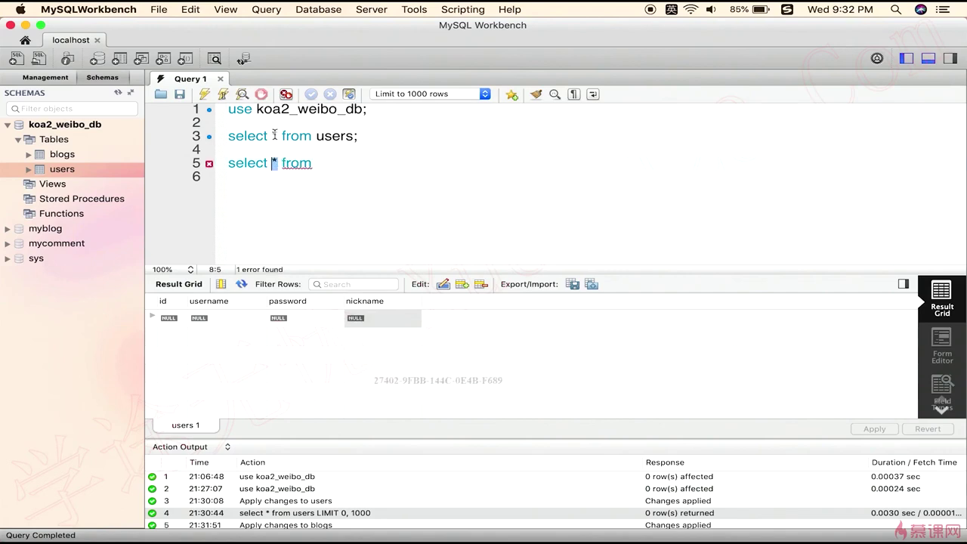
left_click(275, 136)
left_click(342, 161)
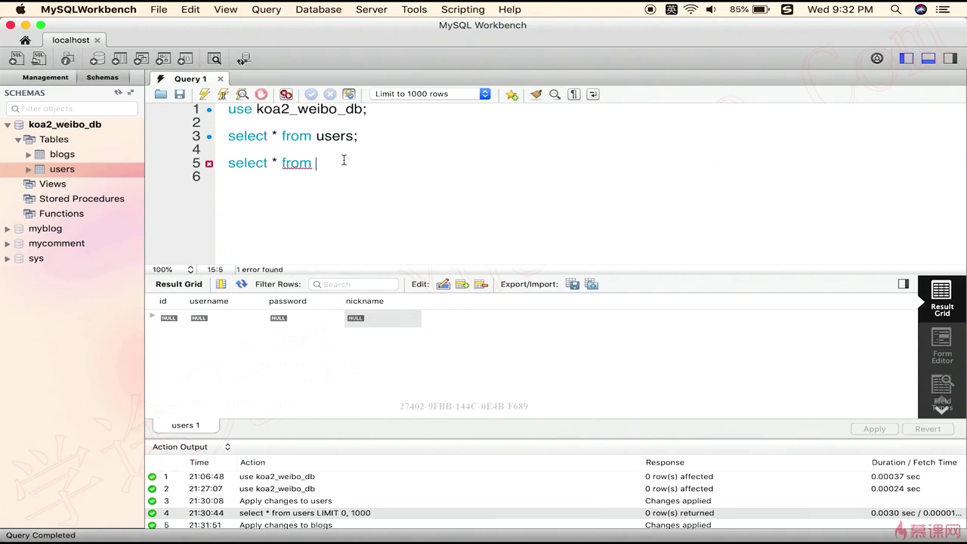
type("blogs;")
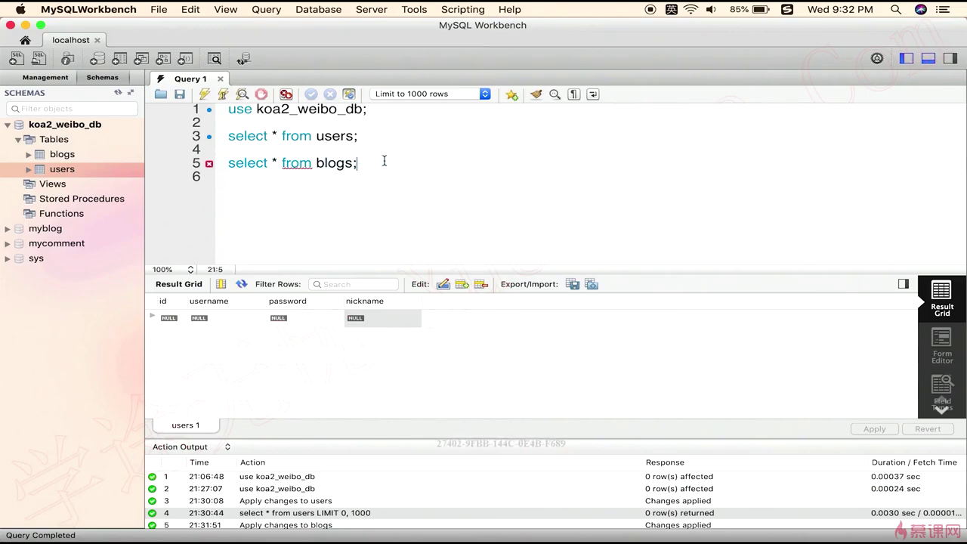
Run only the "select * from blogs;" statement and deselect it.
key("super+shift+Left")
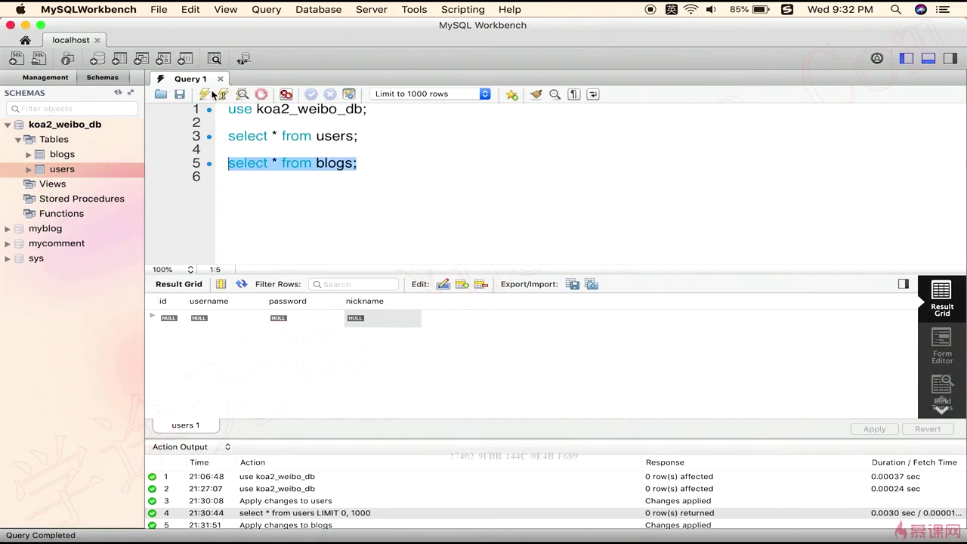
key("super+Return")
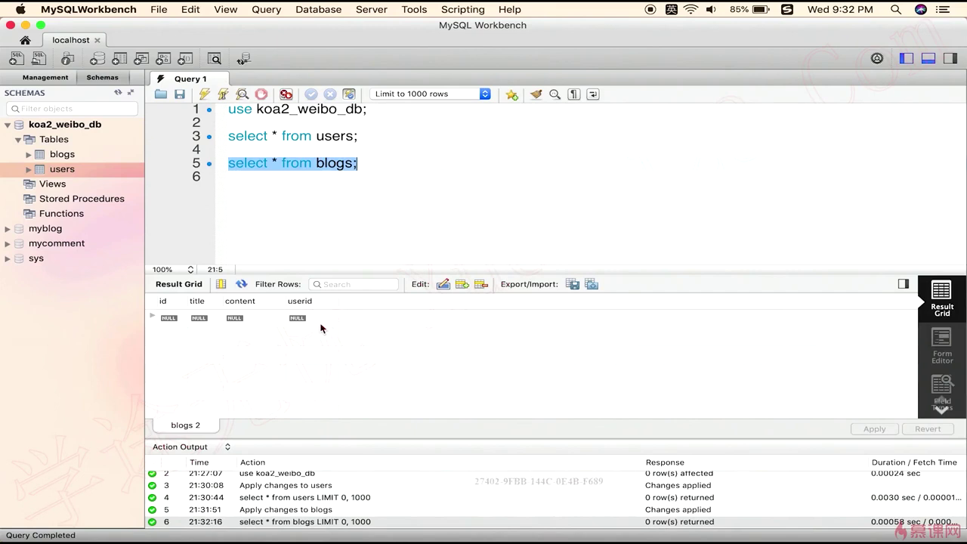
left_click(421, 214)
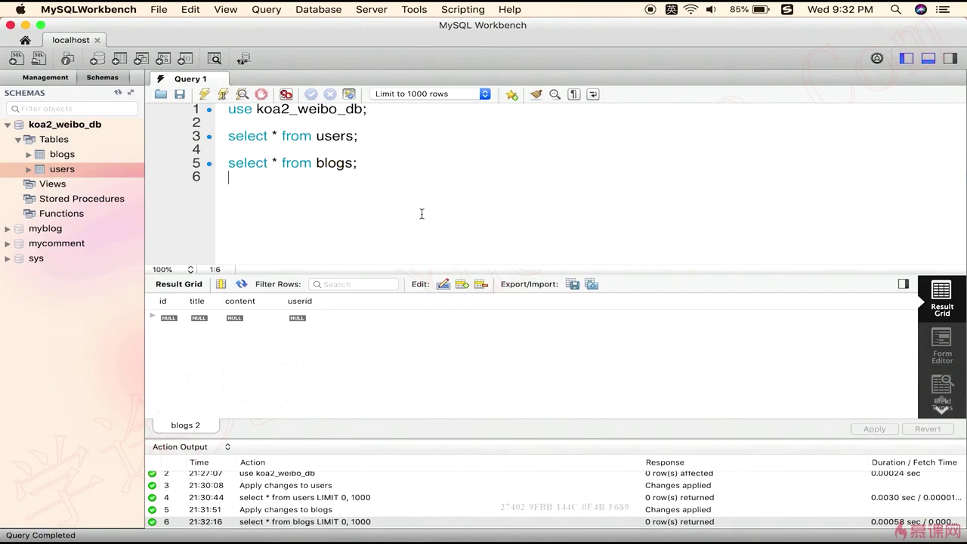